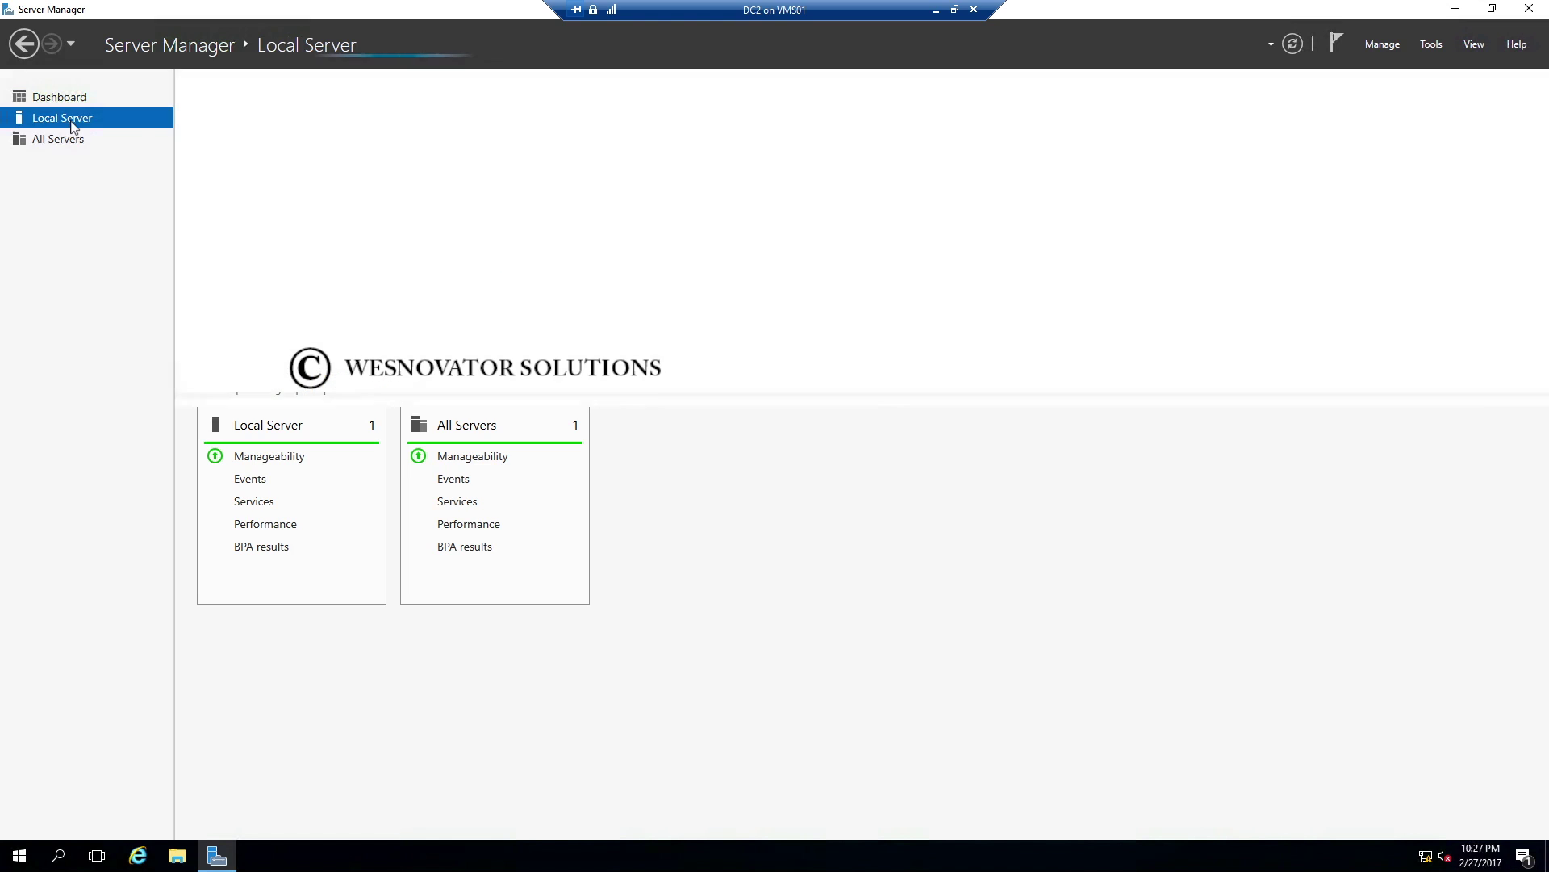
Step: Change the server's membership from the workgroup to the domain wesnovator.lab in its computer name settings
left_click(369, 151)
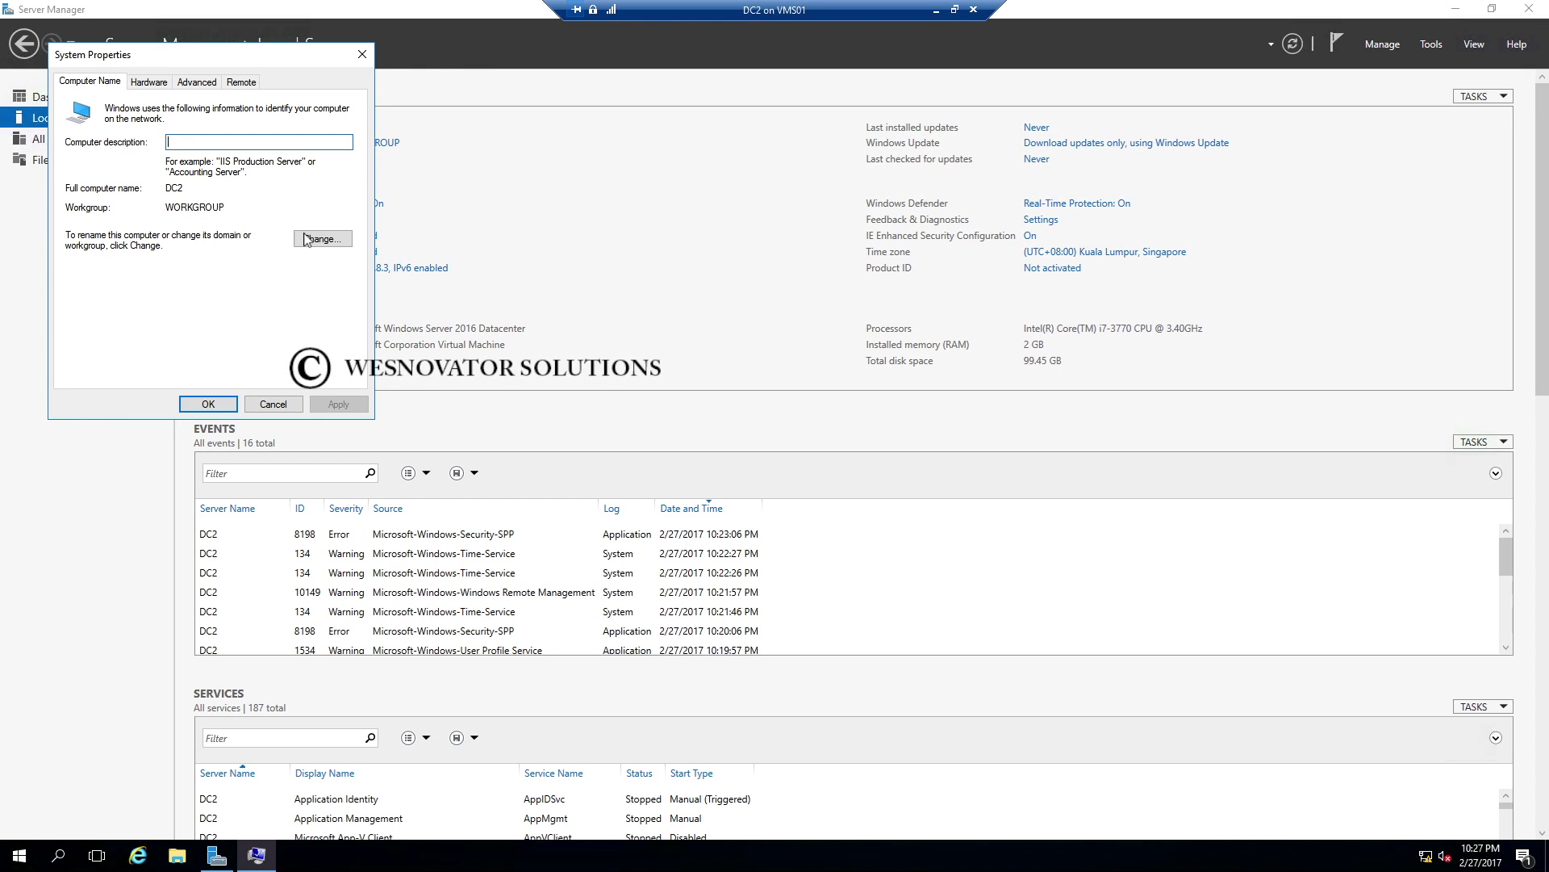
left_click(307, 238)
left_click(117, 272)
type("wesno")
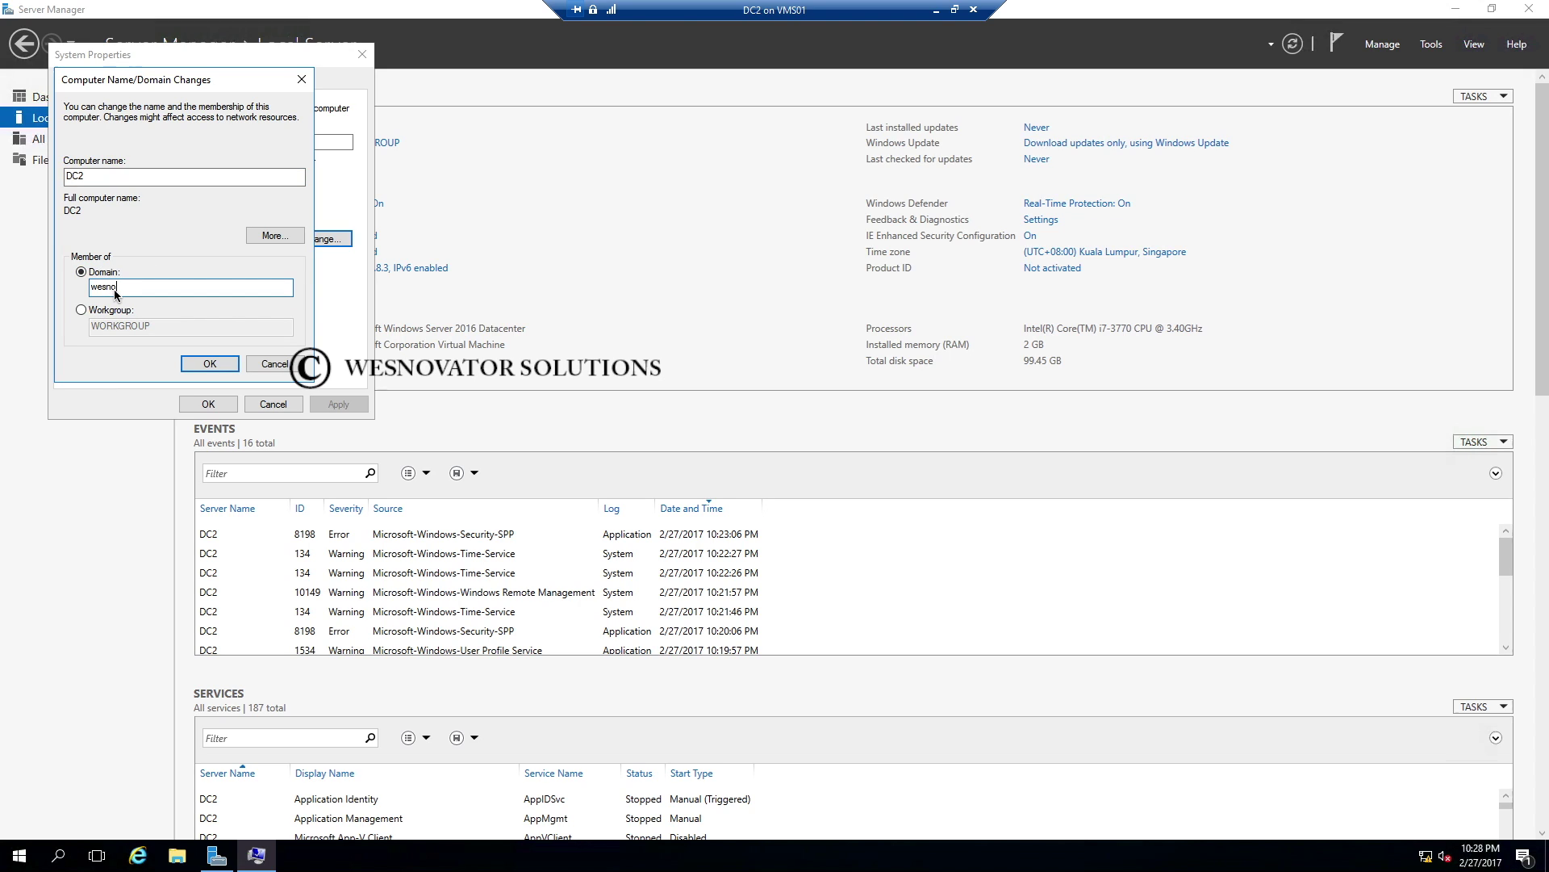
type("vator.lab")
key("Return")
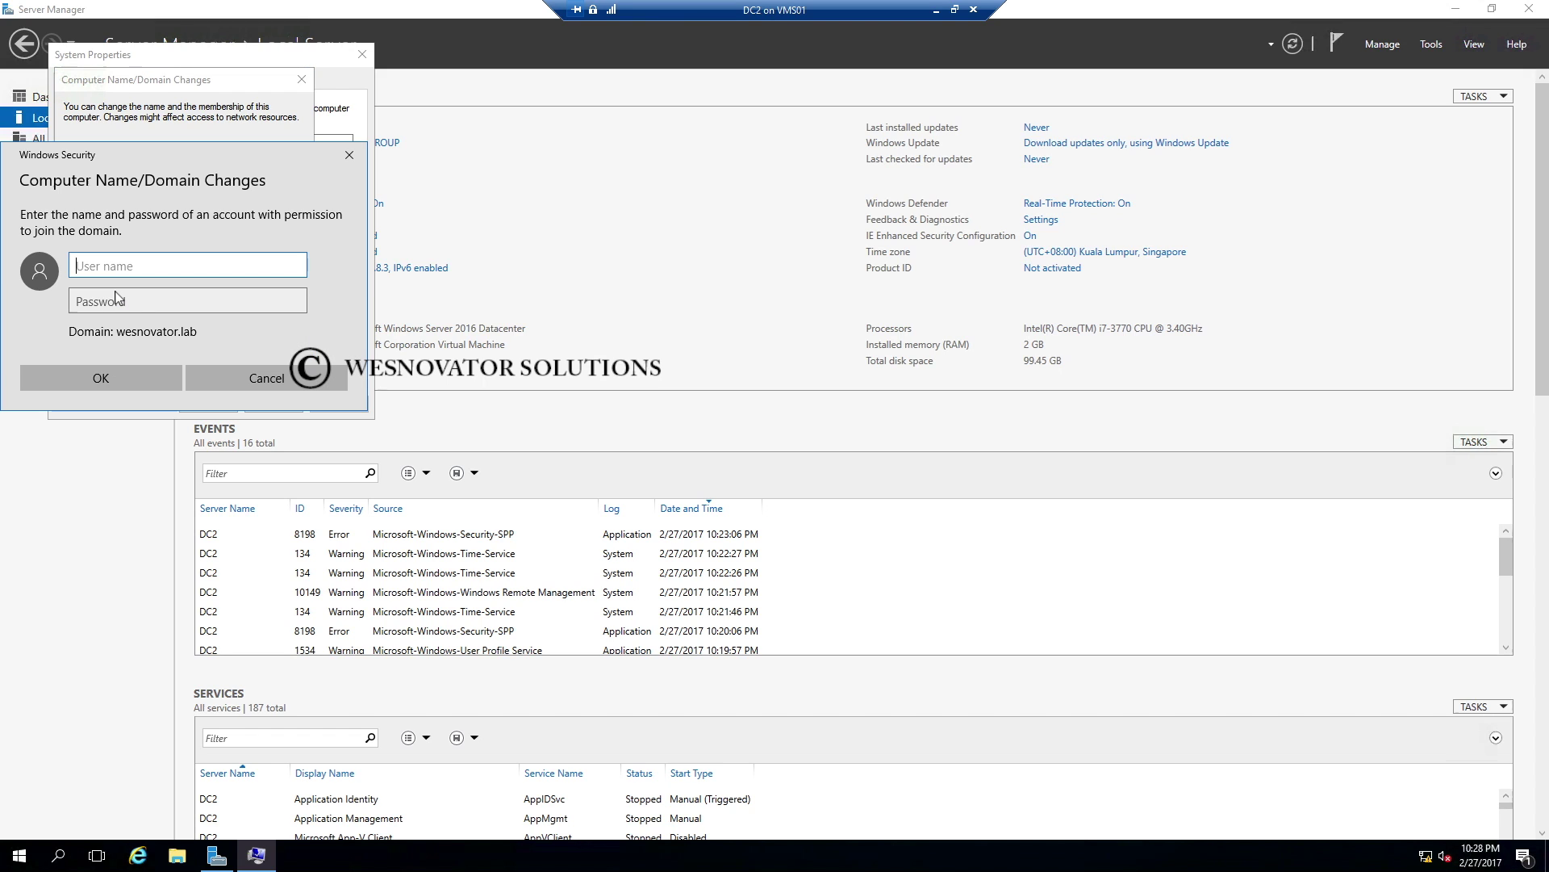
Step: Authorise the domain join with the Administrator account and its password
type("A")
left_click(118, 297)
type("P")
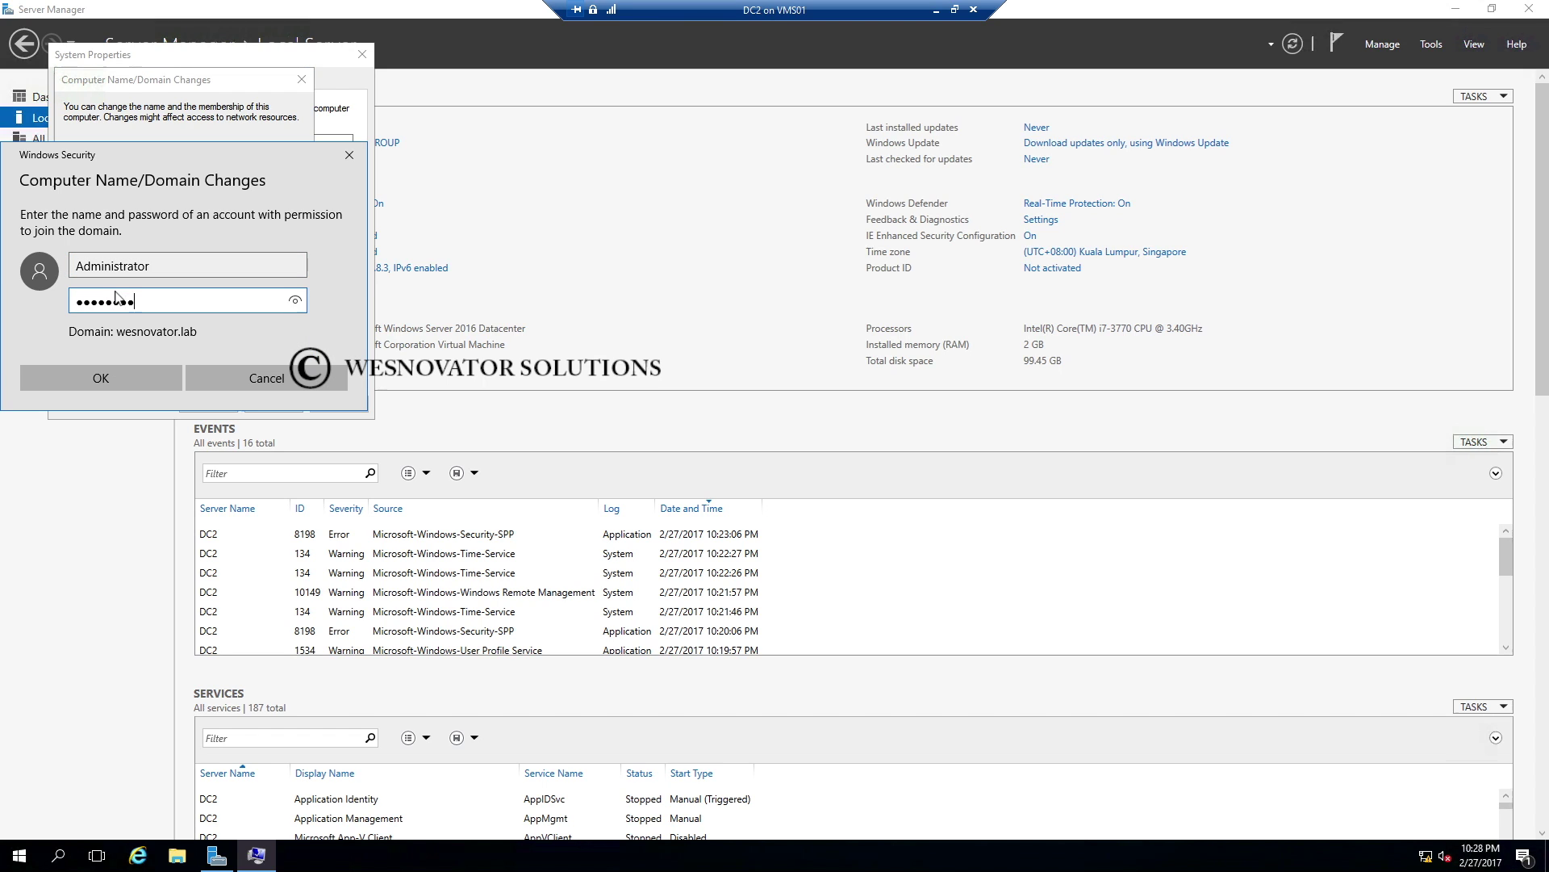
key("Return")
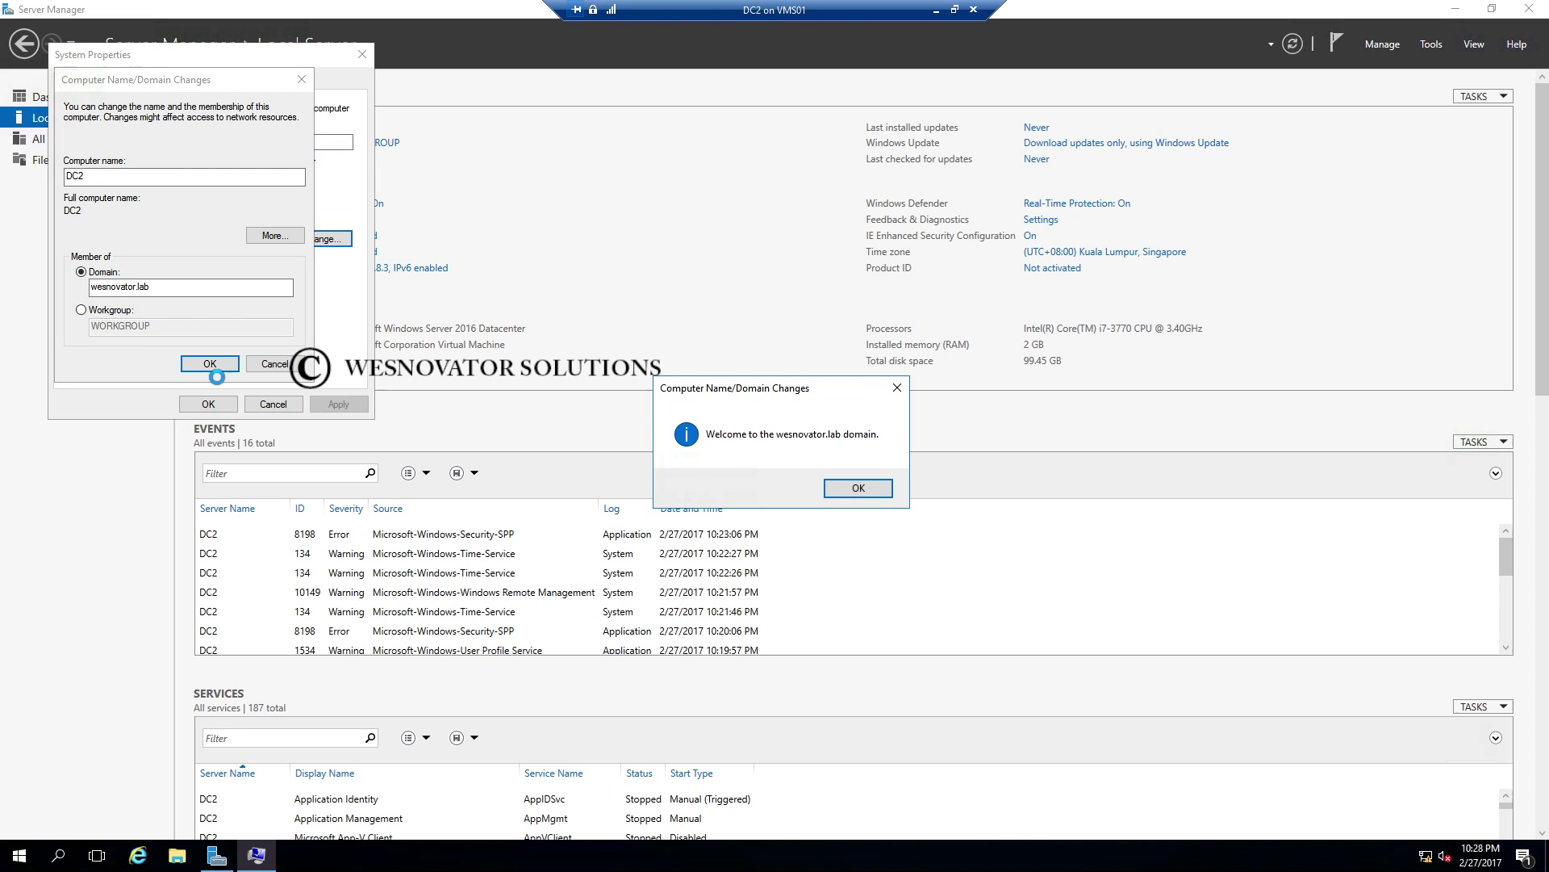
Step: Acknowledge the domain join messages, close System Properties and restart the server immediately
left_click(858, 487)
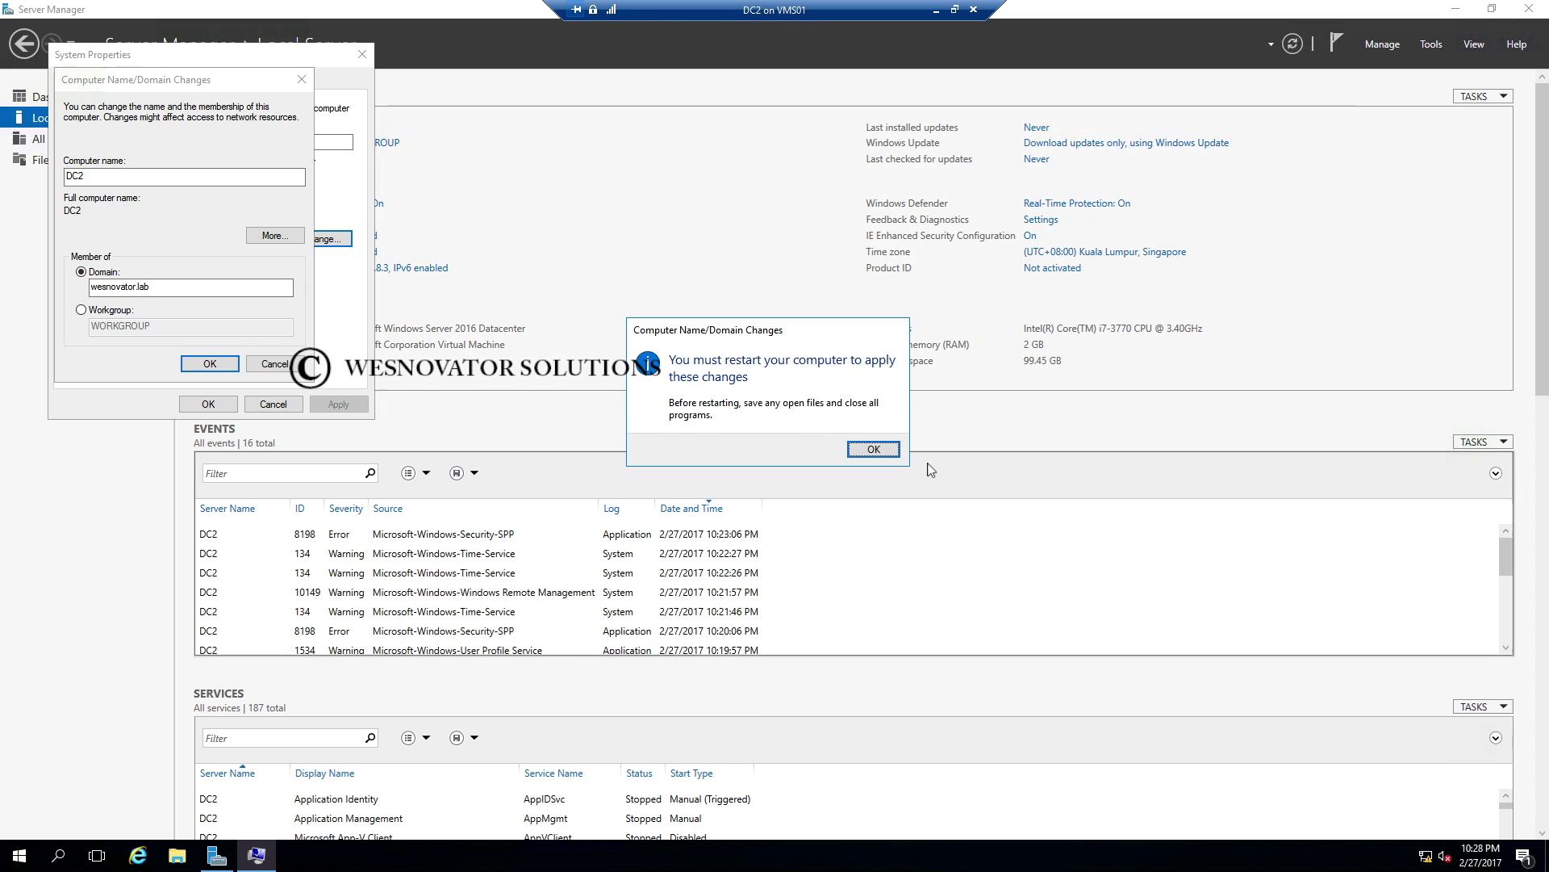
left_click(857, 451)
left_click(208, 404)
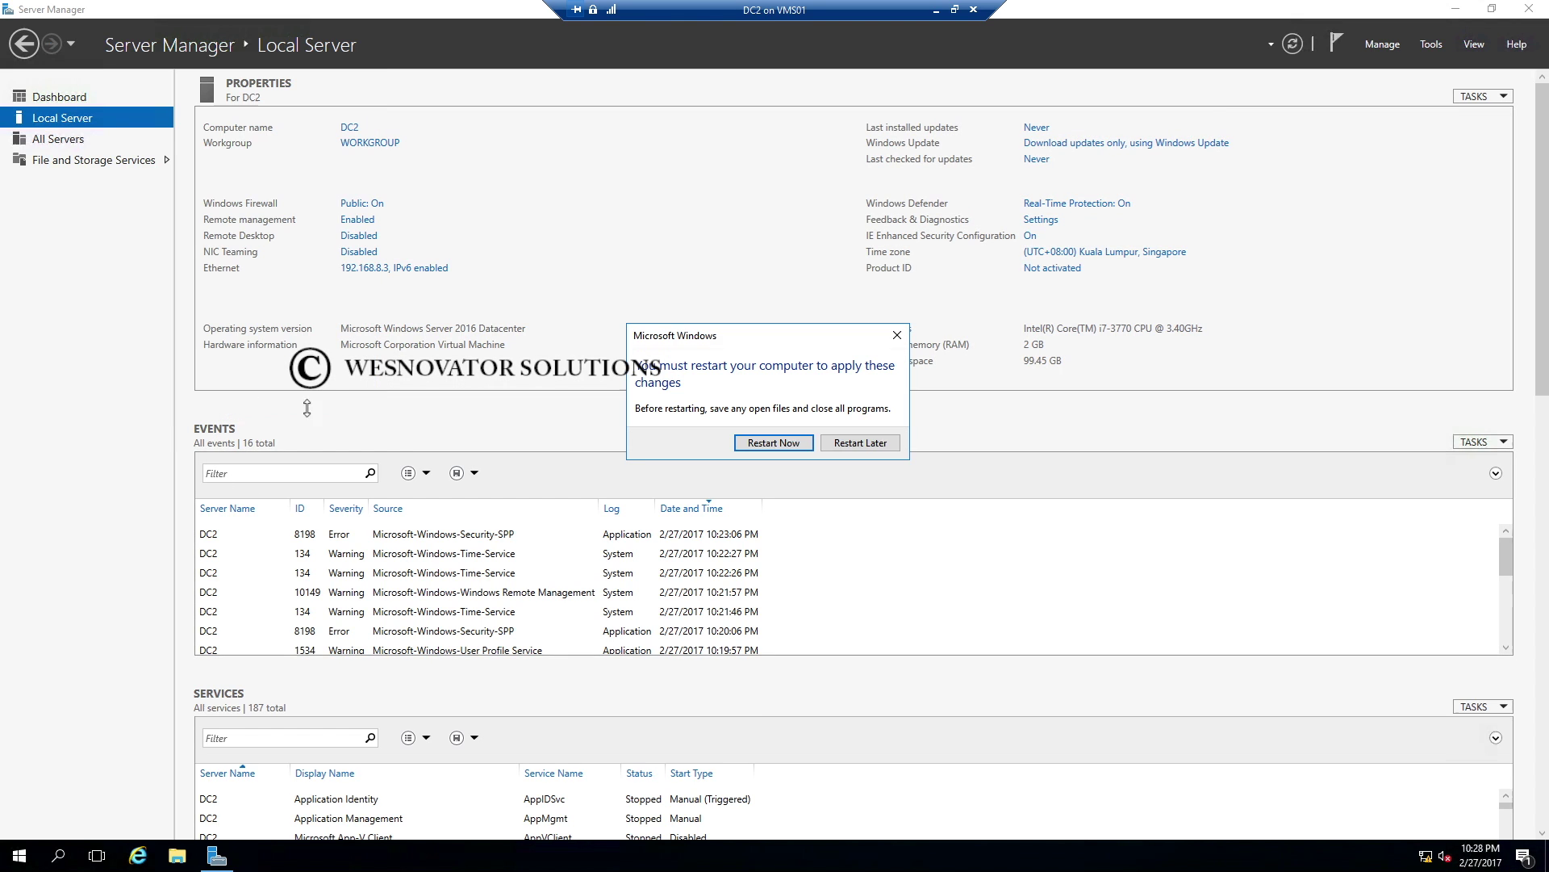
left_click(780, 445)
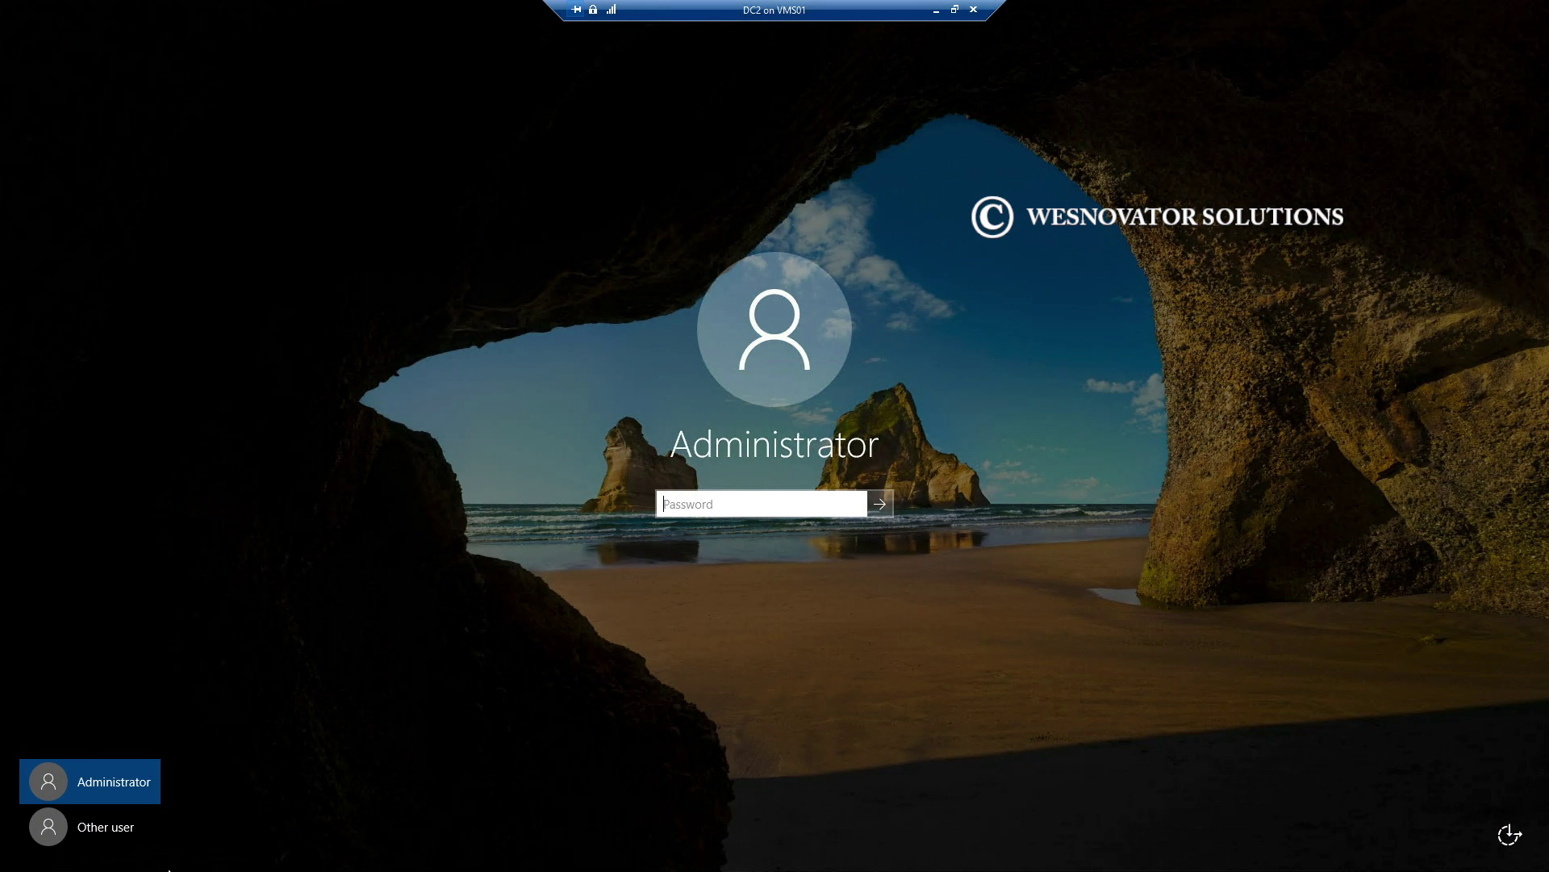
Step: Sign in as another user with the domain account wesnovator\Administrator and enter the account password
left_click(118, 831)
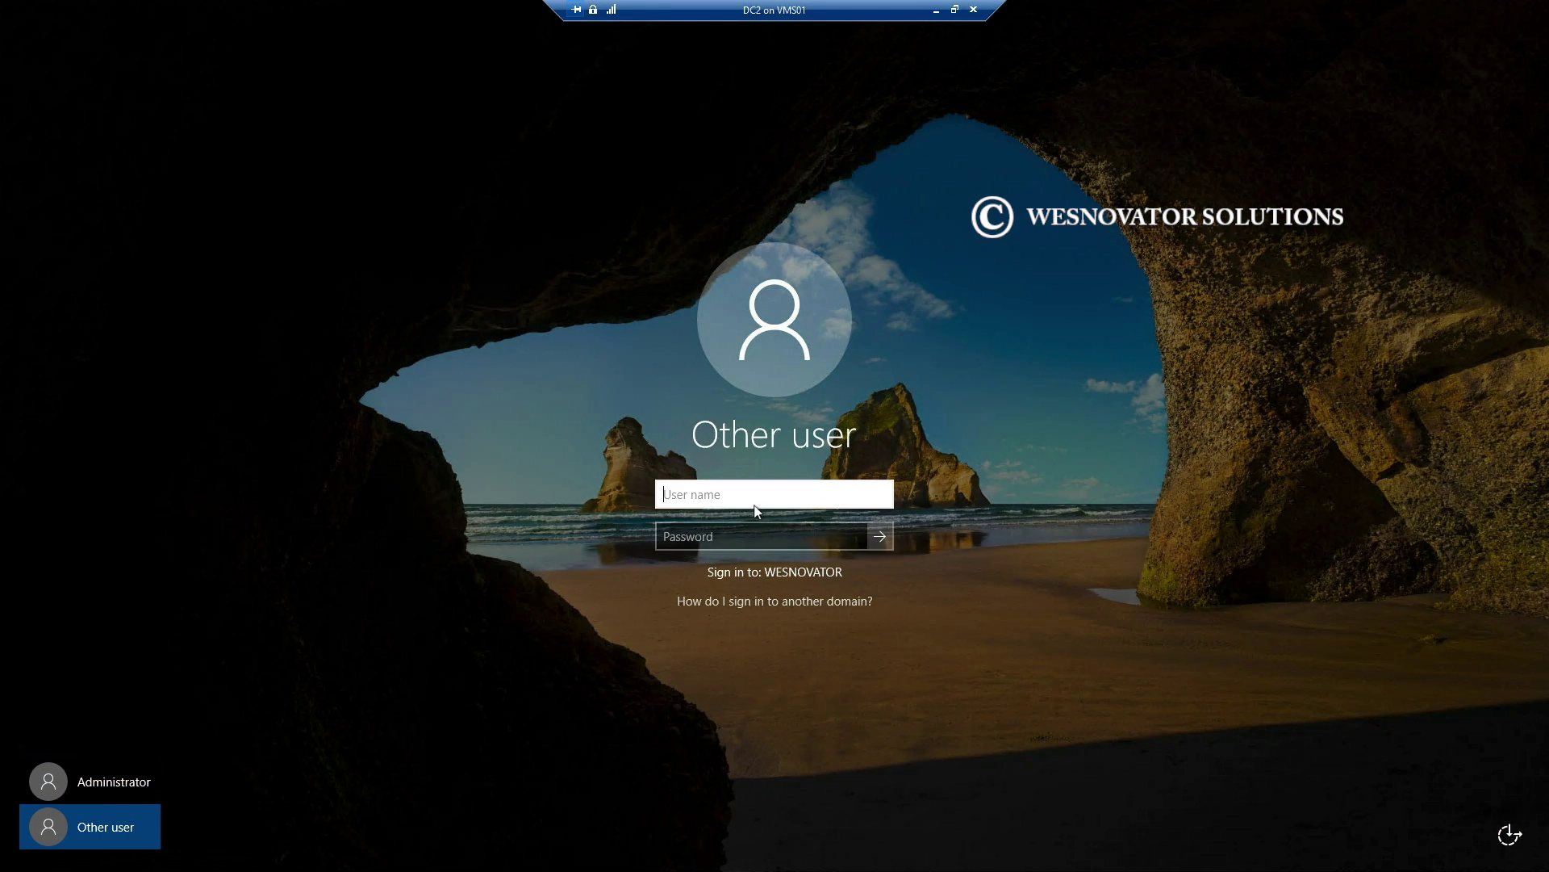
type("wesnovator\\Administra")
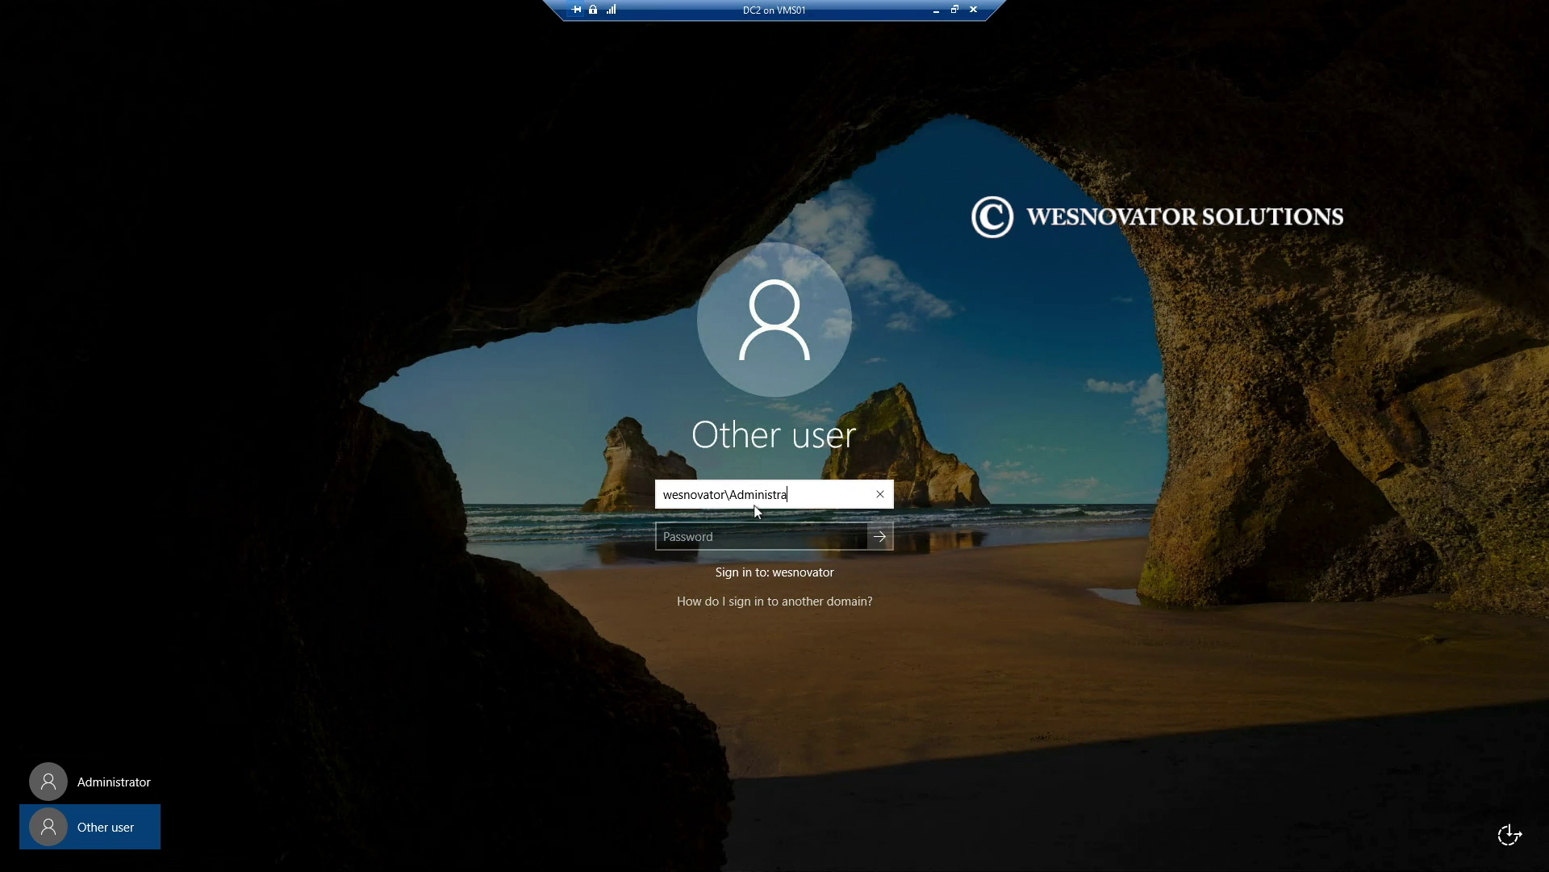
type("tor")
key("Tab")
type("••")
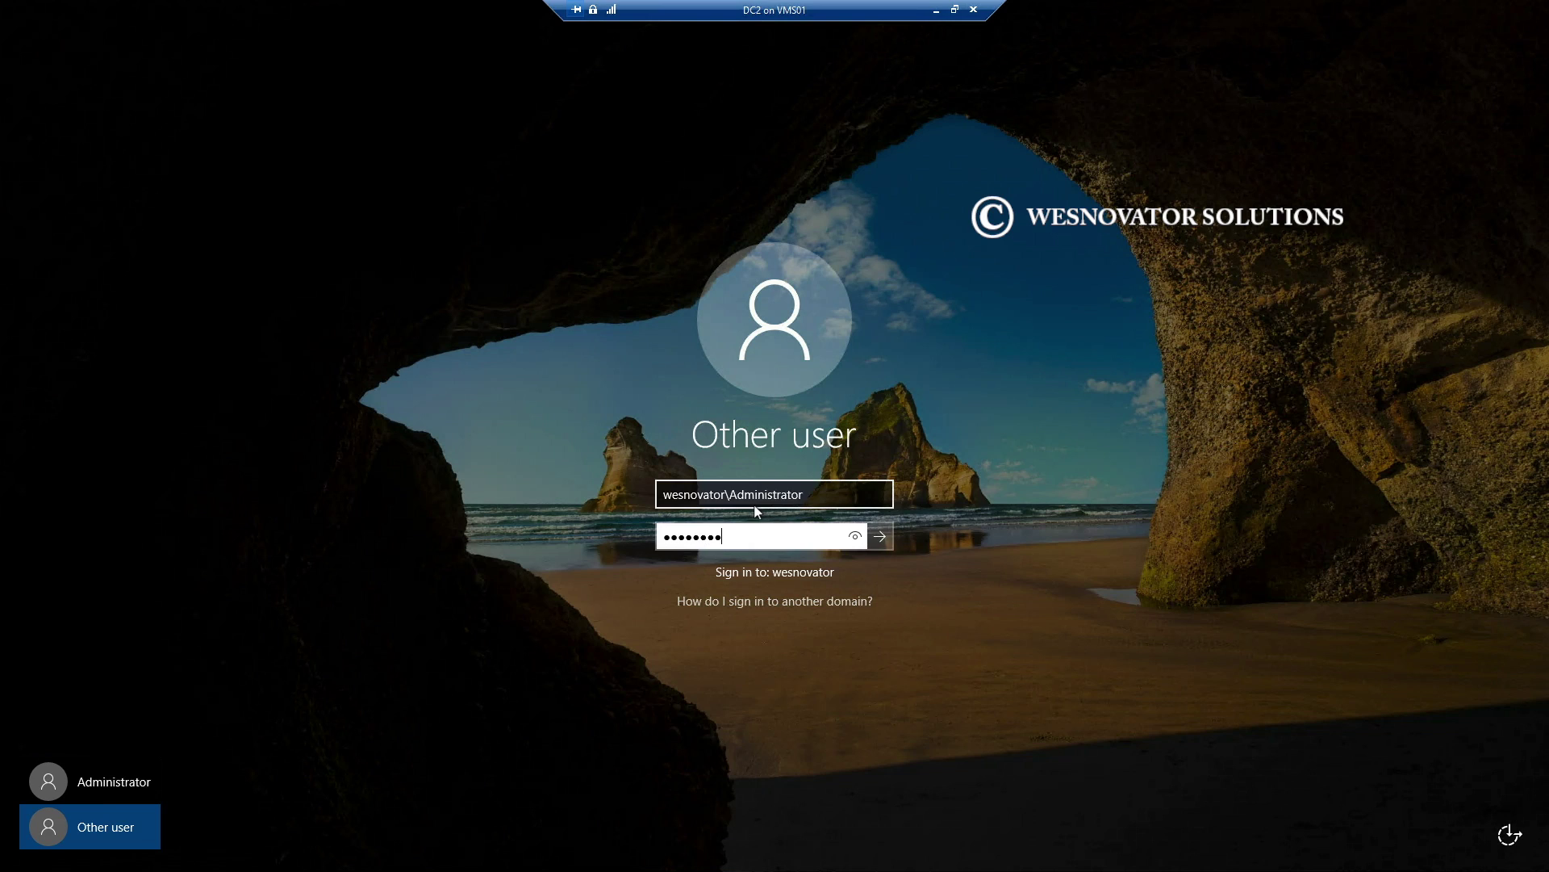
key("Return")
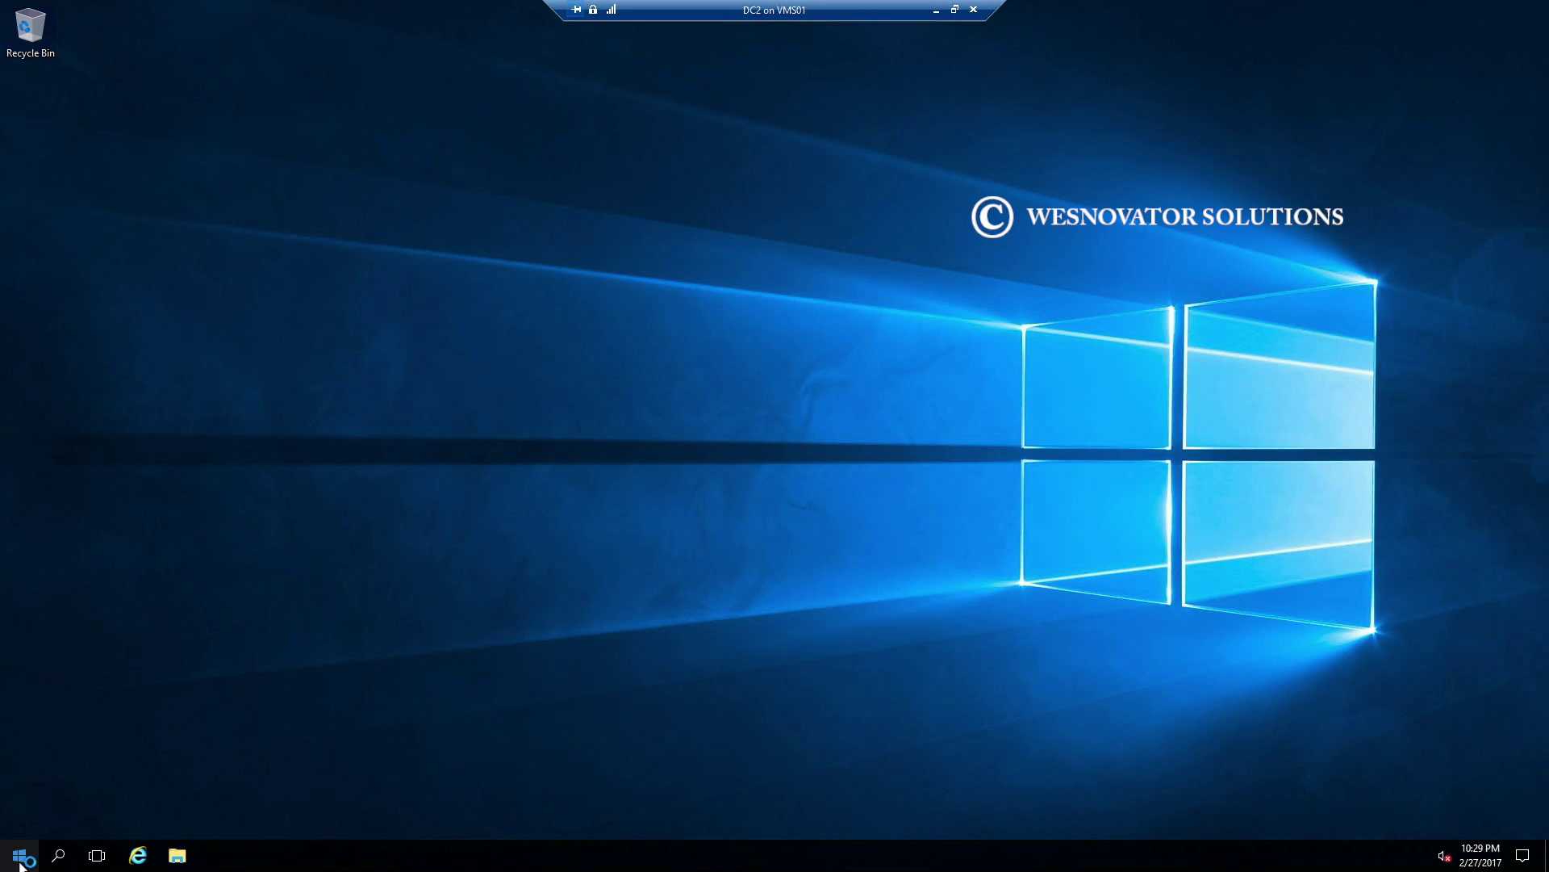
Step: Launch Server Manager and start adding roles and features as a role-based installation on DC2.wesnovator.lab
left_click(21, 864)
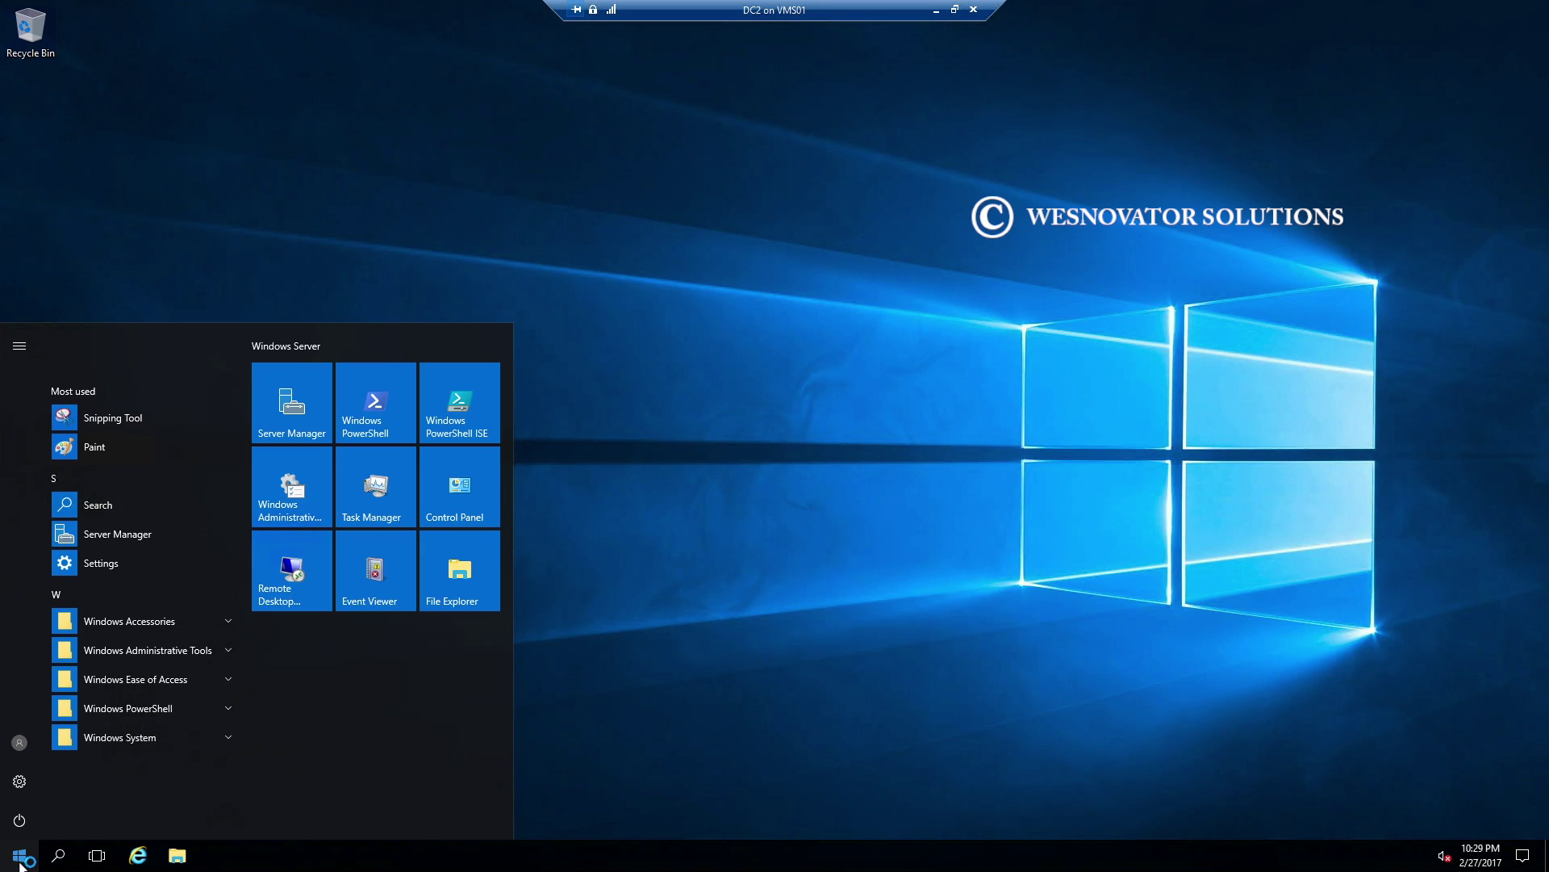
left_click(317, 407)
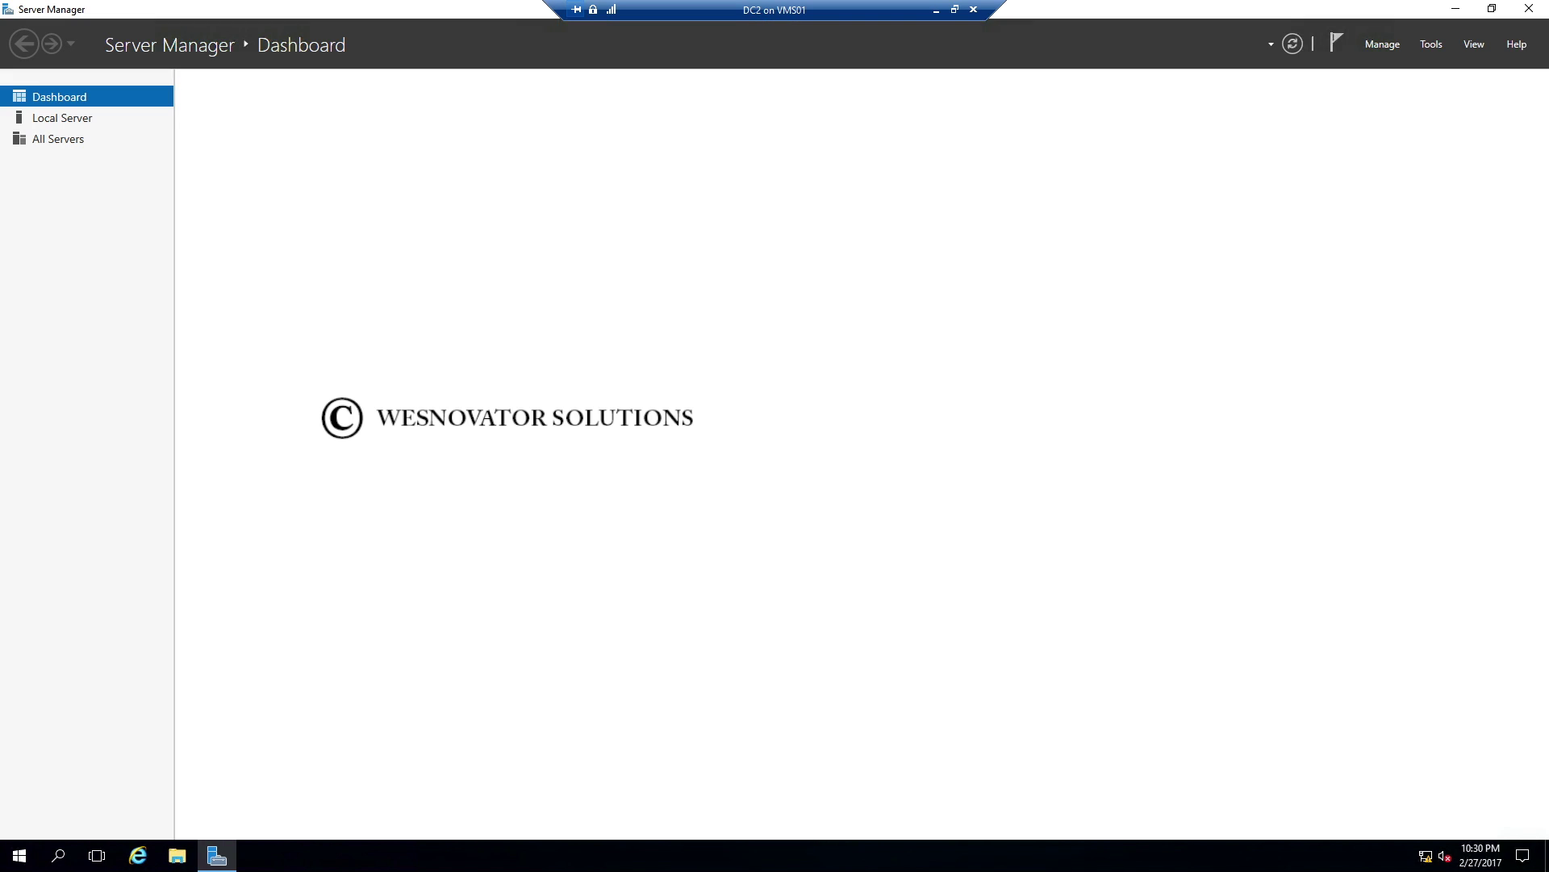
left_click(414, 200)
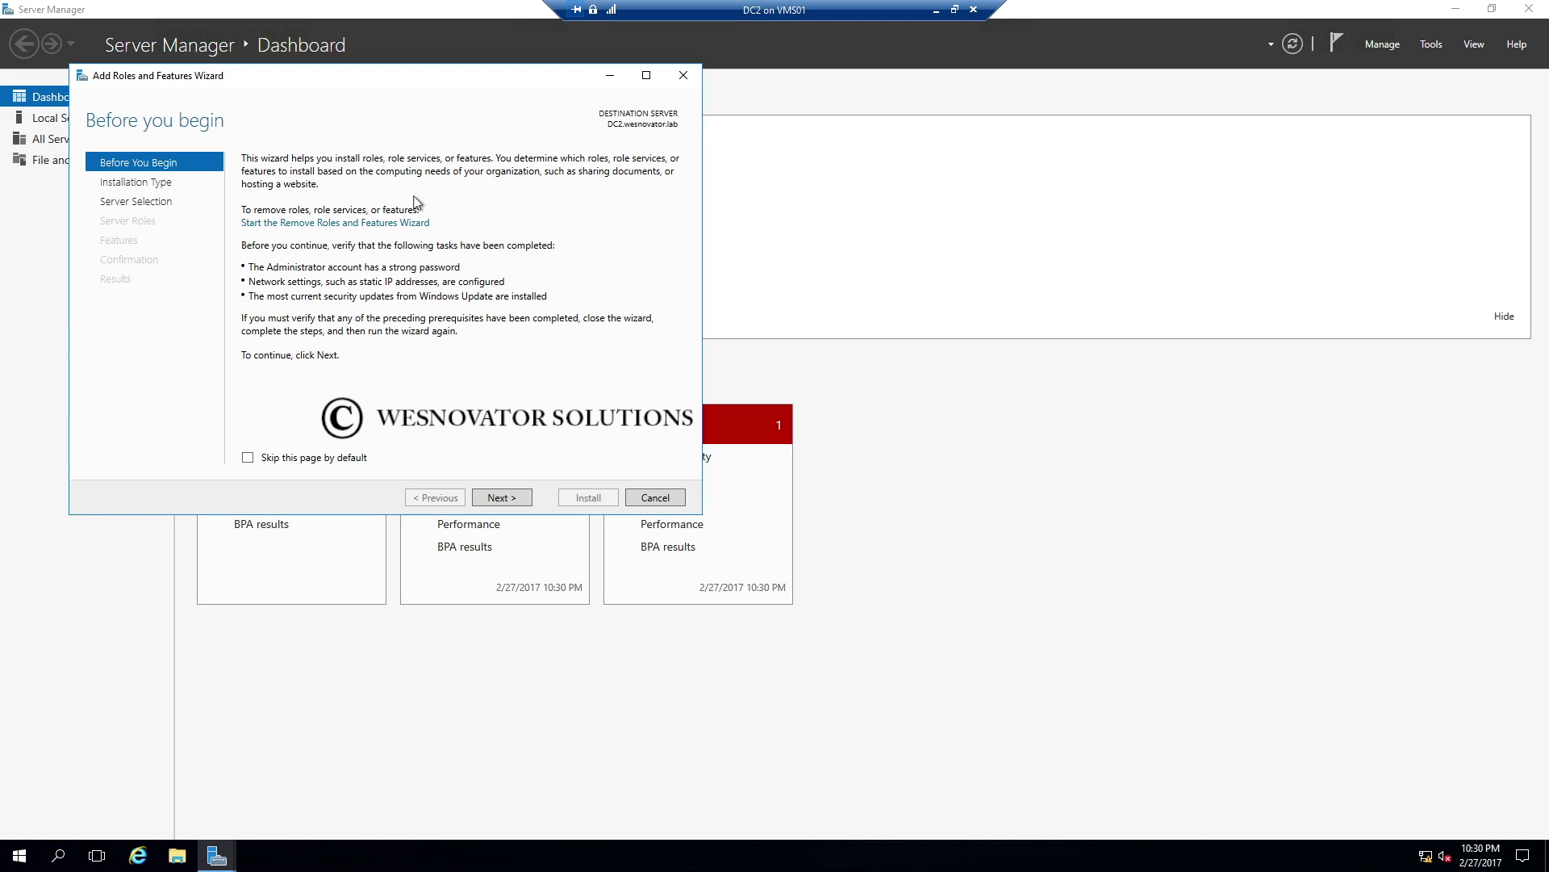
left_click(498, 499)
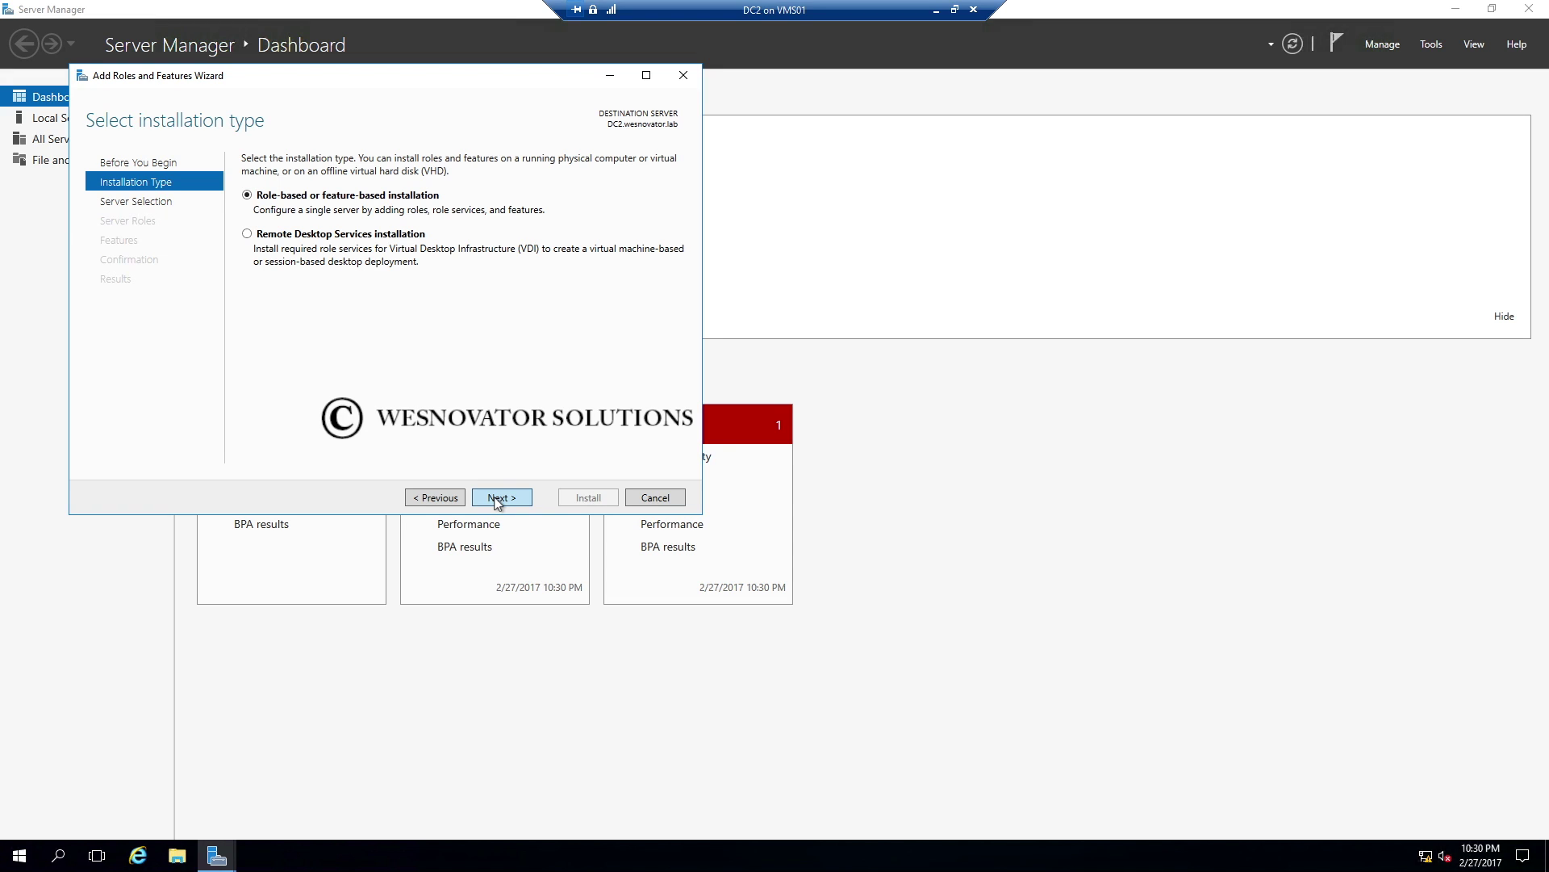
left_click(498, 499)
left_click(498, 498)
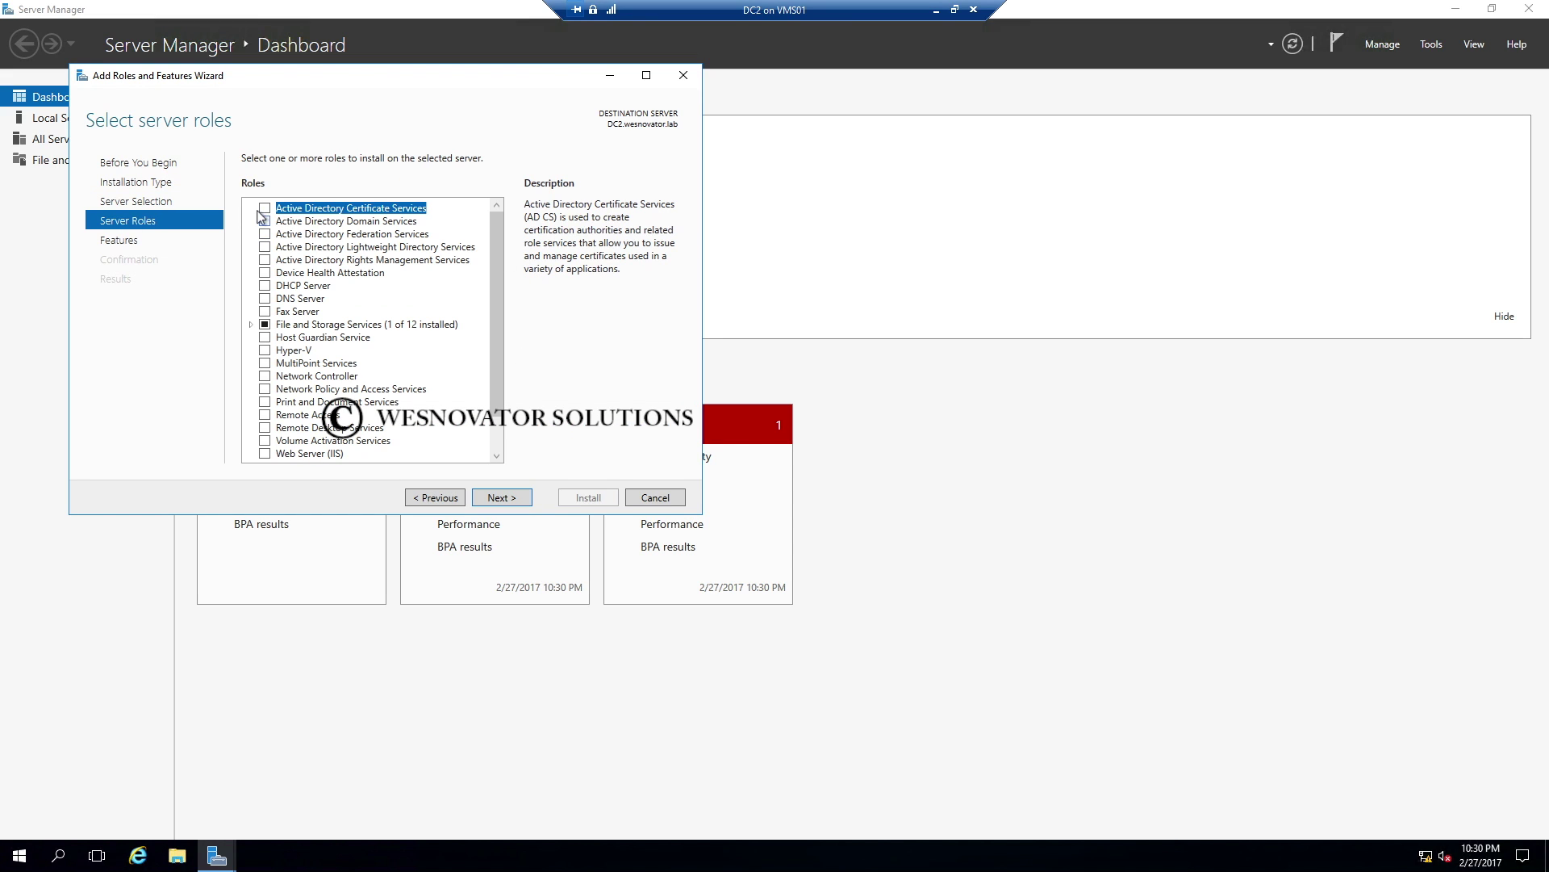
Step: Select the Active Directory Domain Services role and include its required features and management tools
left_click(265, 221)
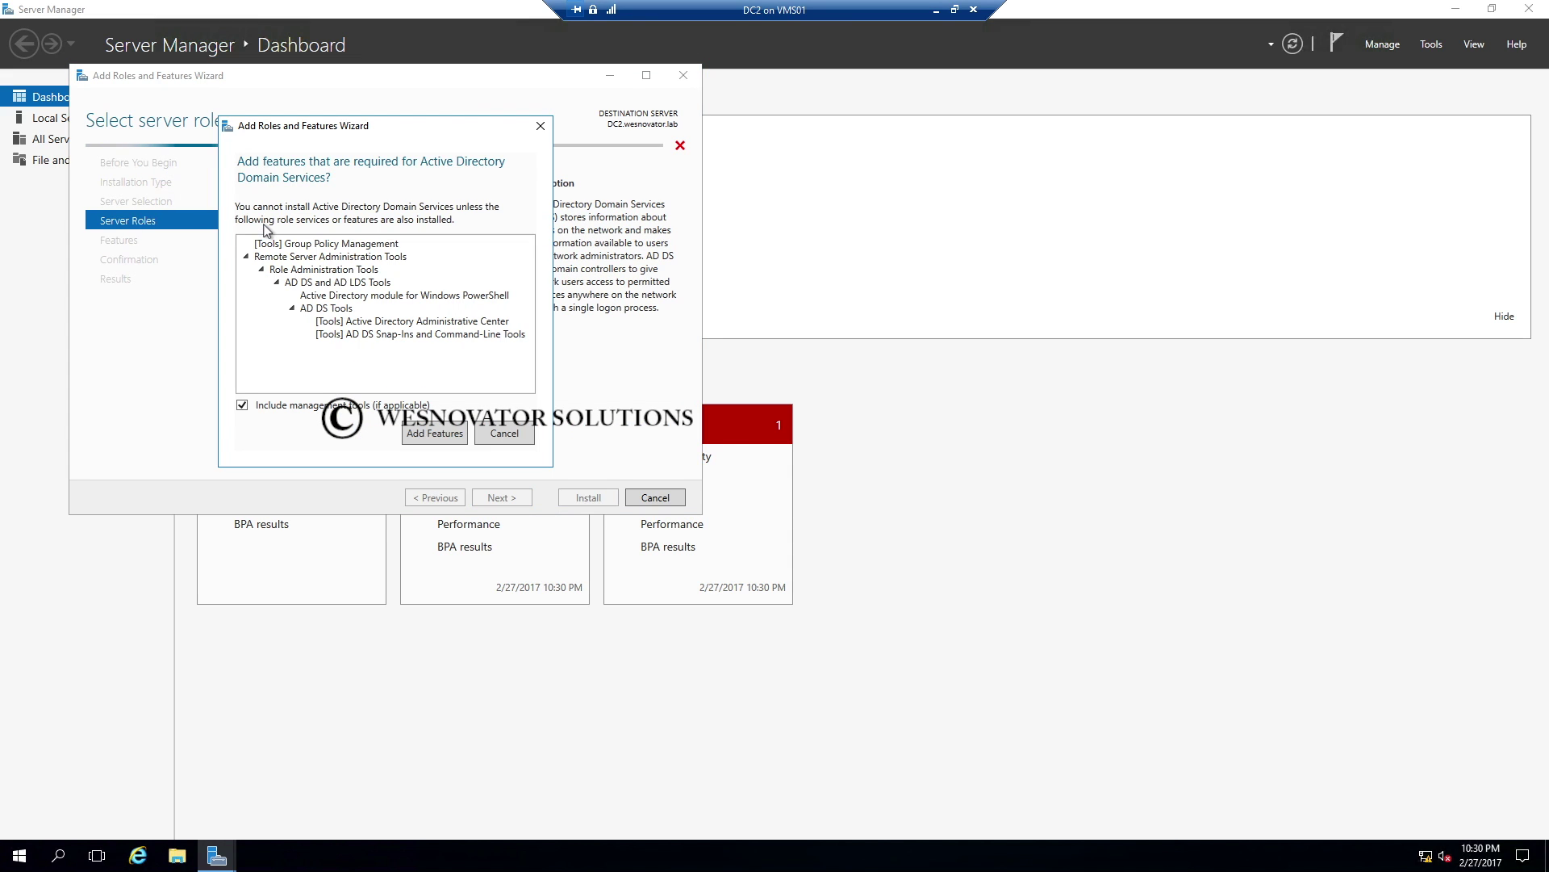
left_click(462, 436)
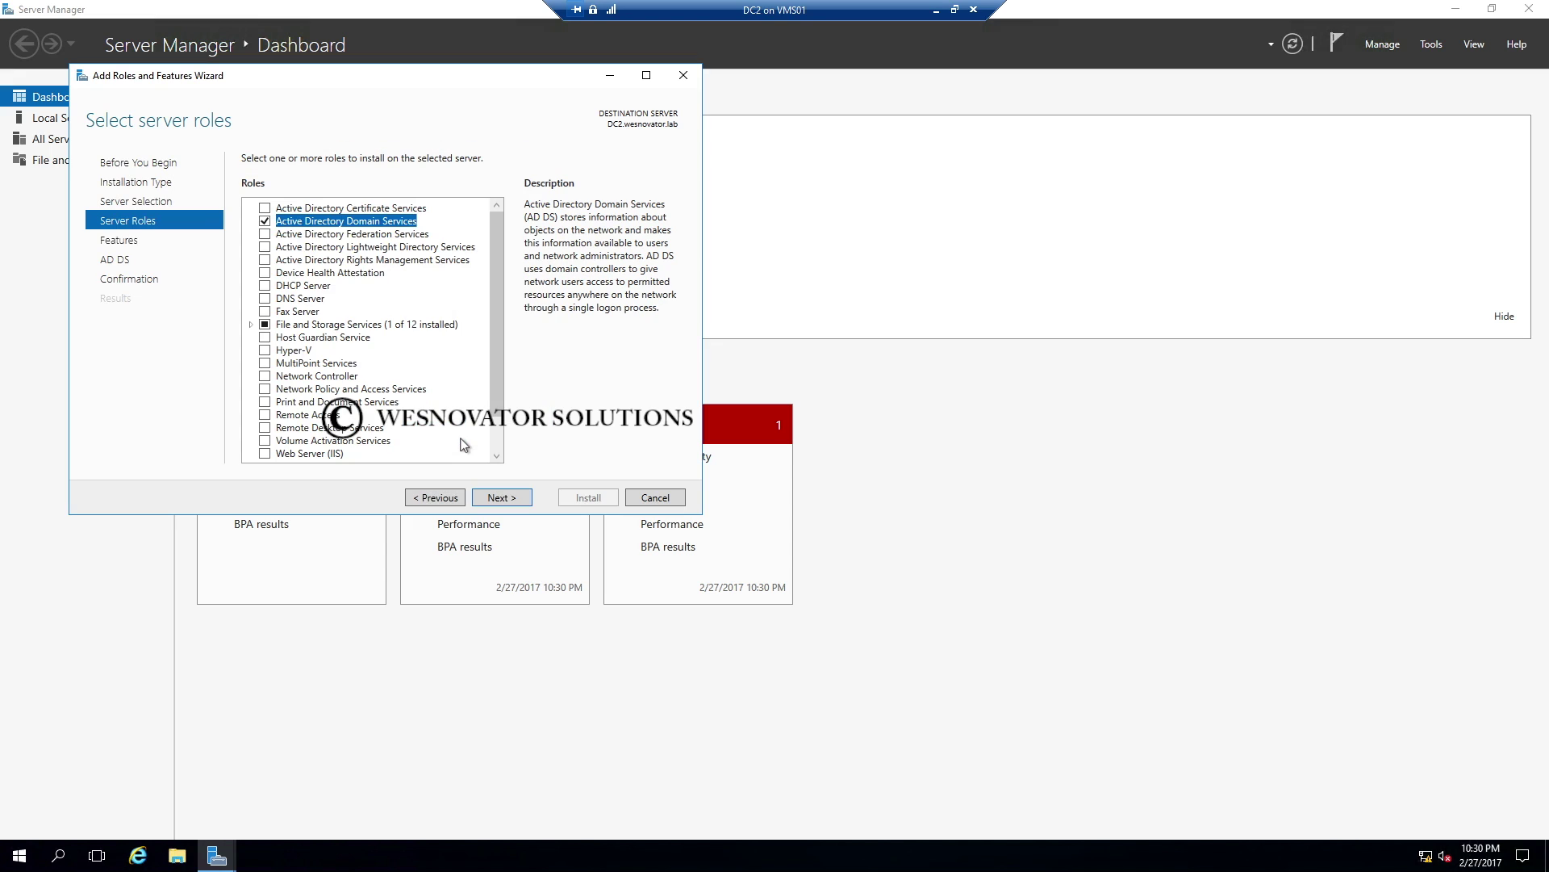
left_click(501, 498)
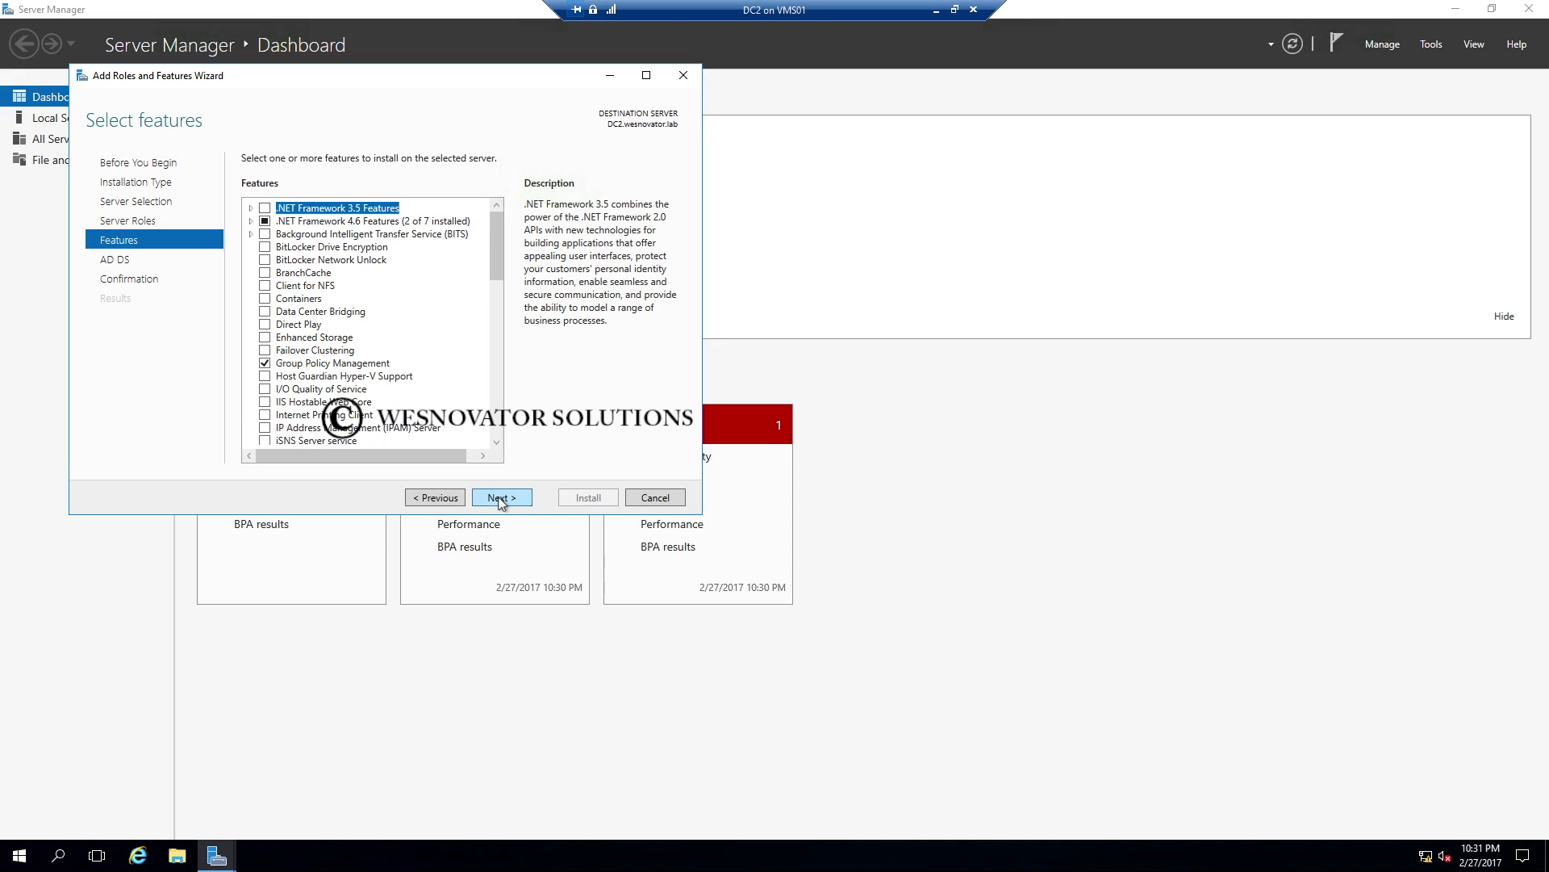
Step: Keep the default features, install the Active Directory Domain Services role and close the wizard
left_click(500, 497)
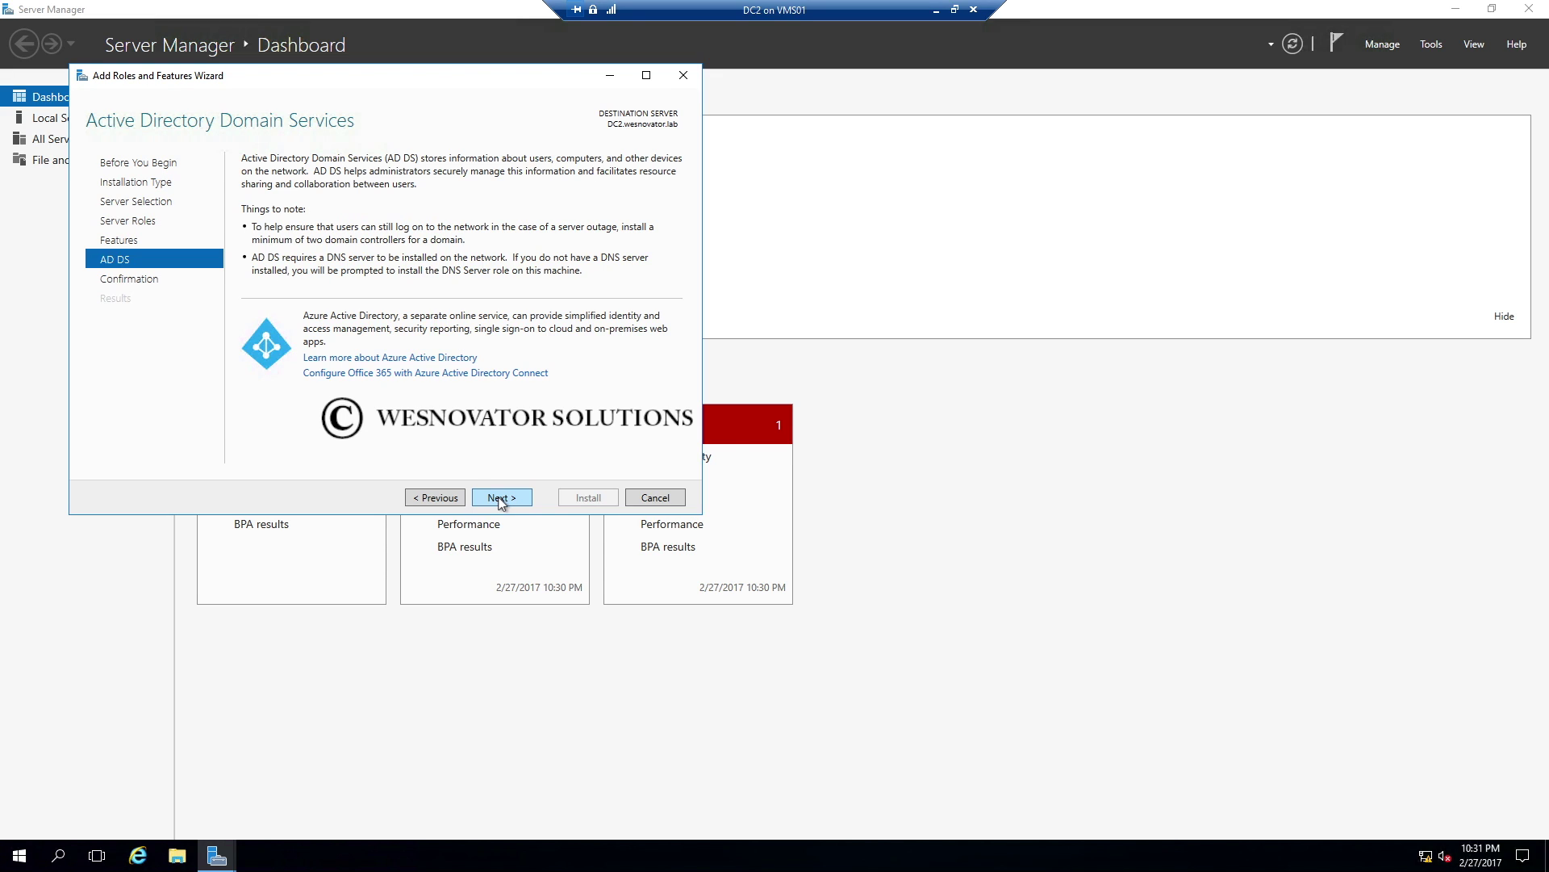
left_click(501, 498)
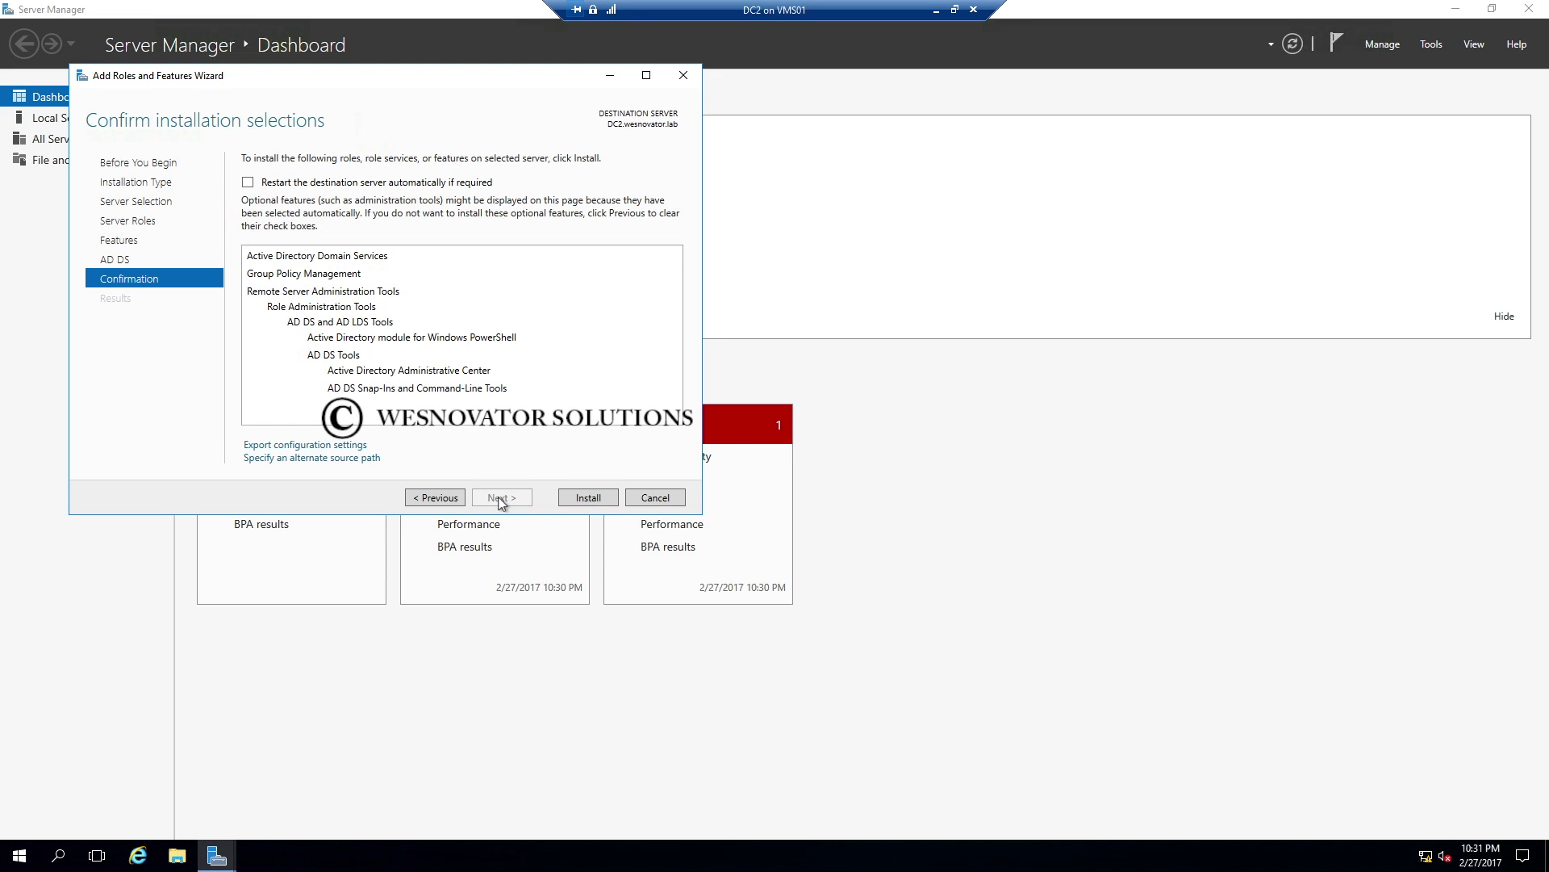
left_click(579, 500)
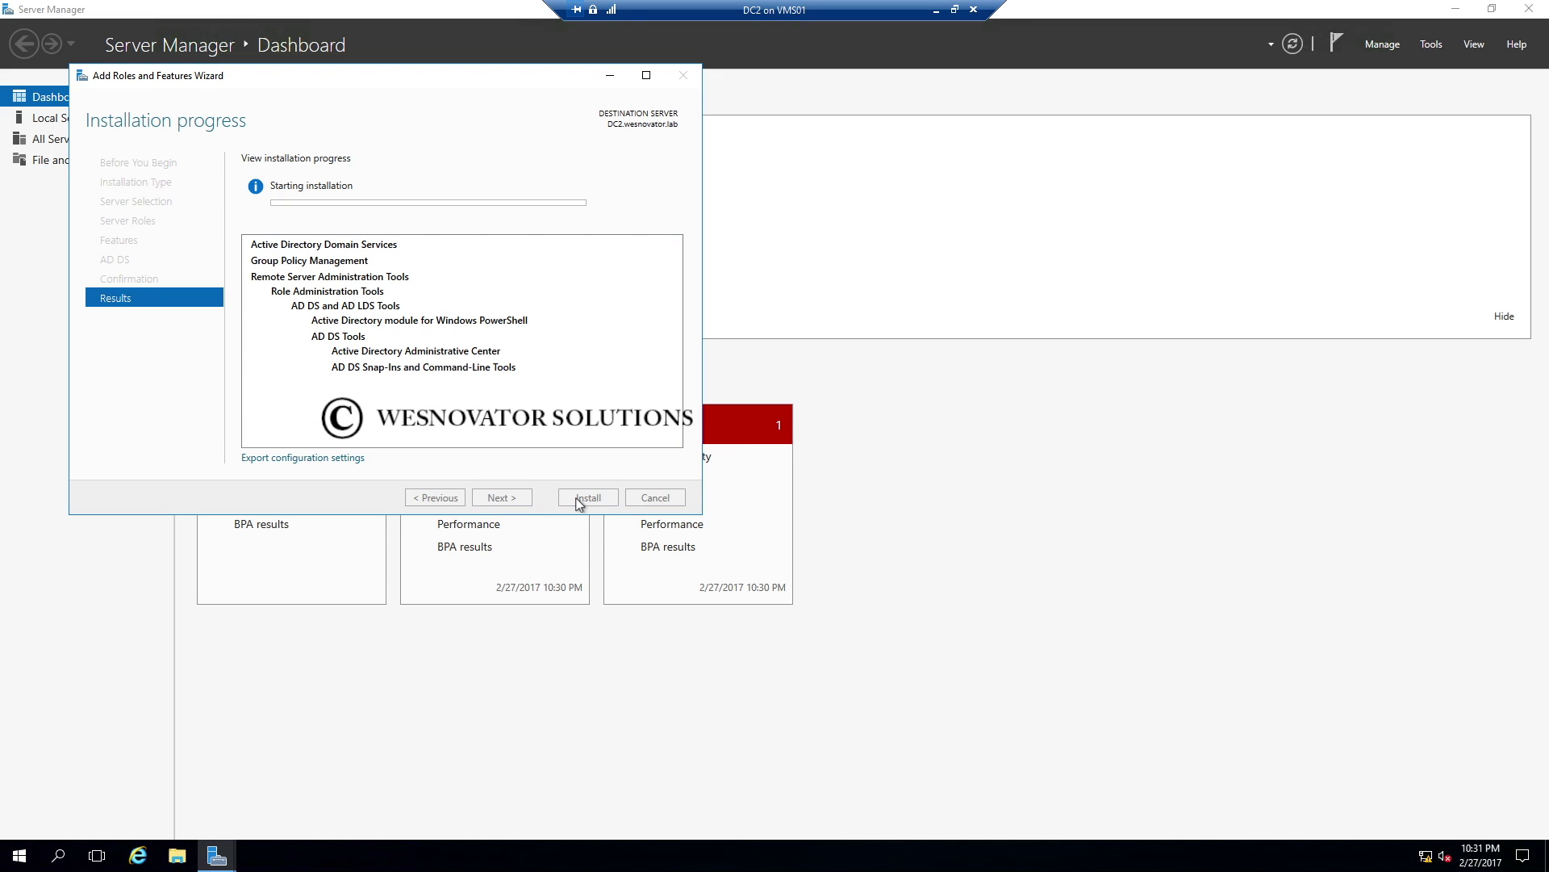
left_click(591, 499)
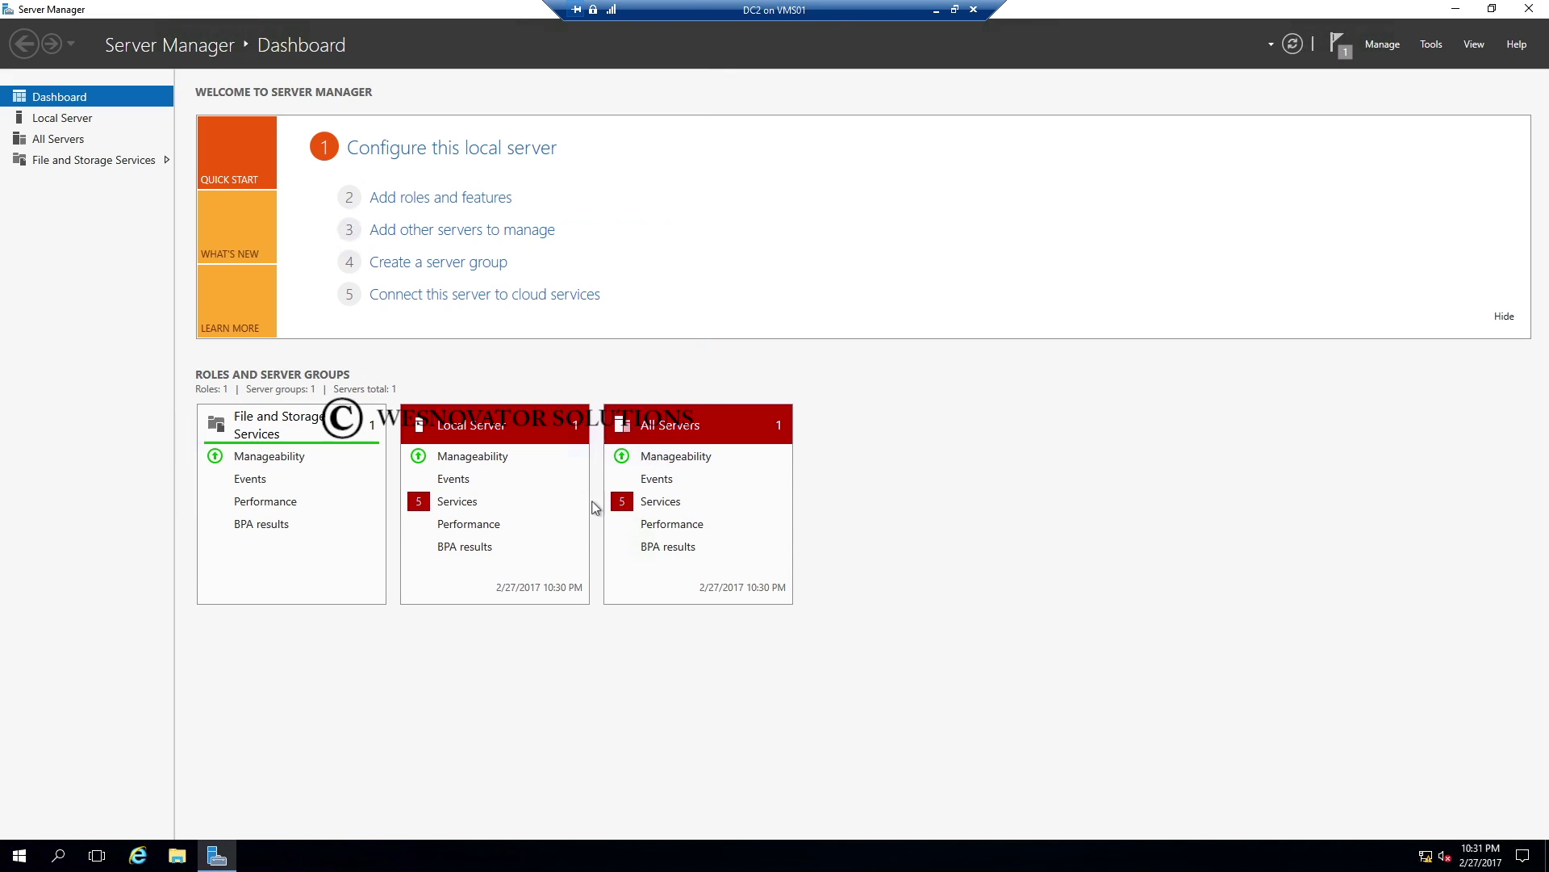
Step: Refresh the dashboard and start promoting the server to a domain controller, added to the existing domain wesnovator.lab
left_click(1338, 47)
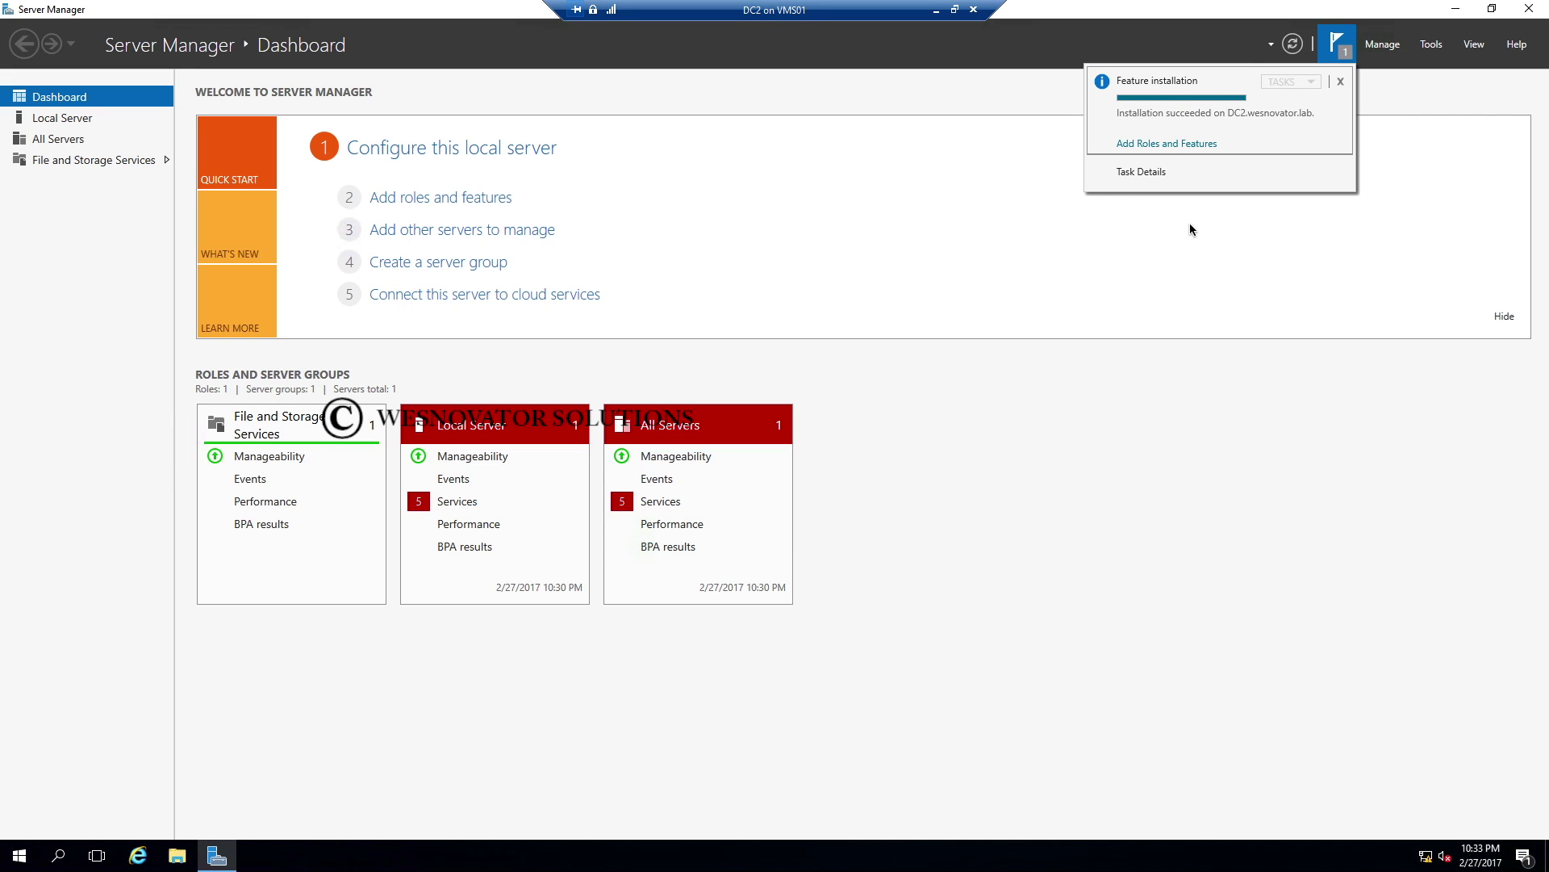
left_click(1293, 46)
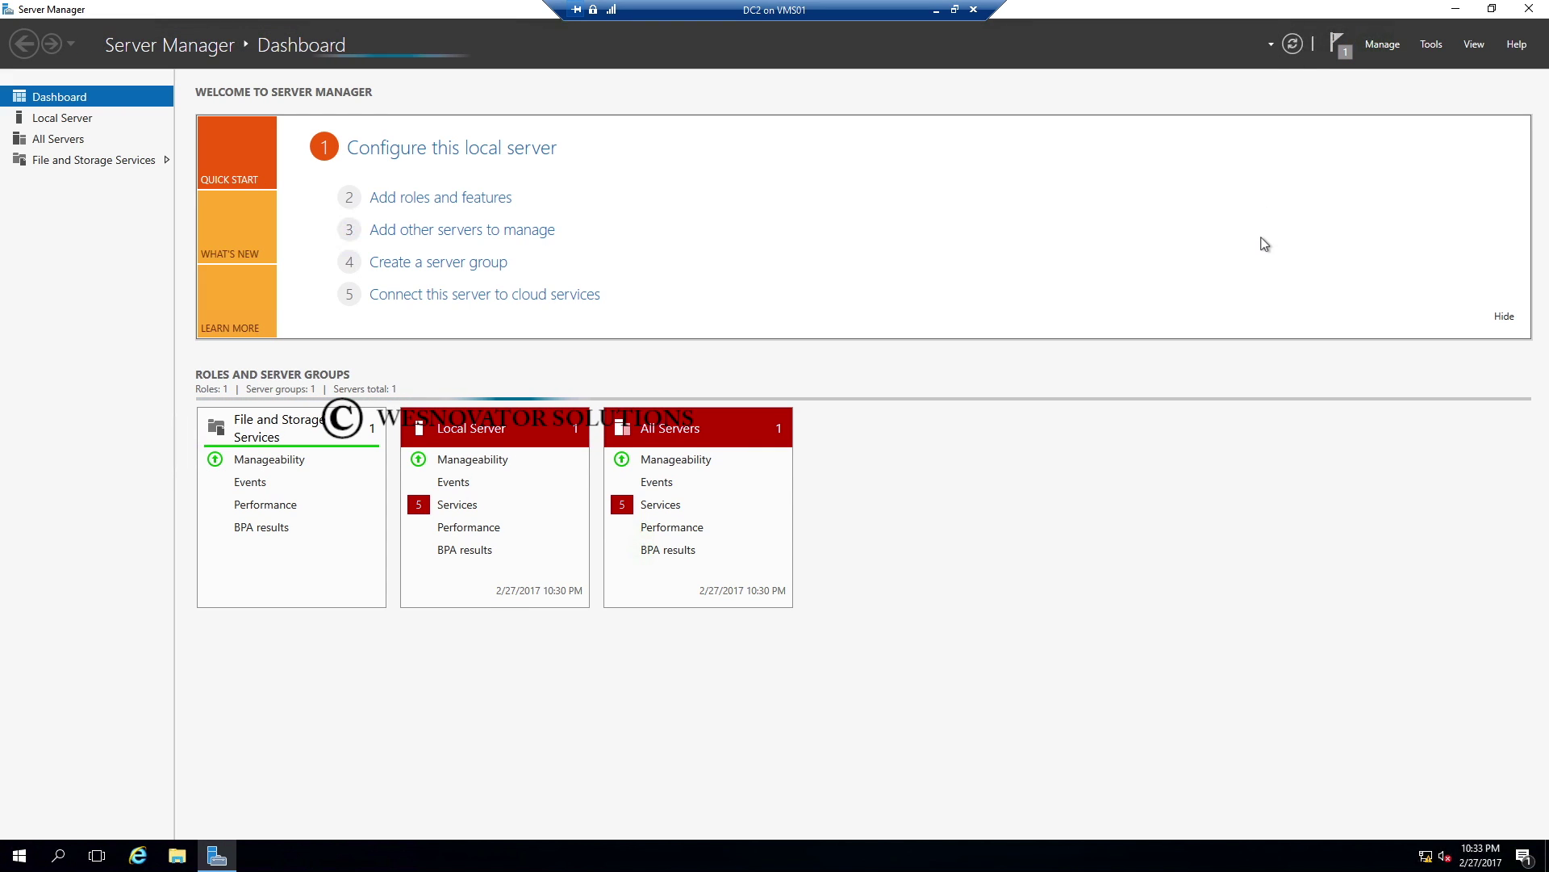
left_click(1343, 57)
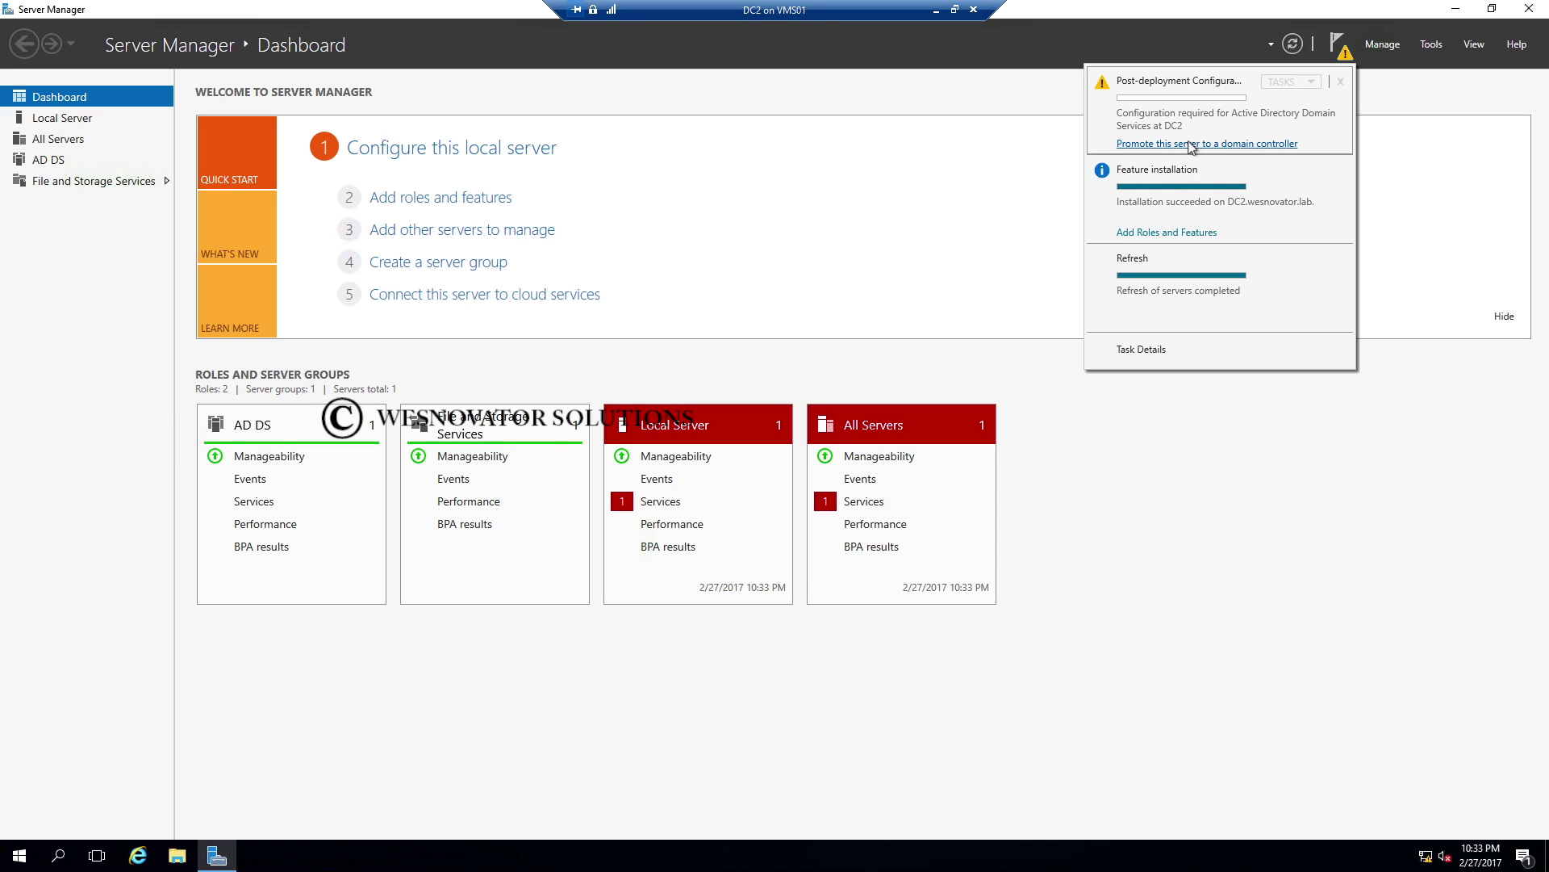
left_click(1193, 144)
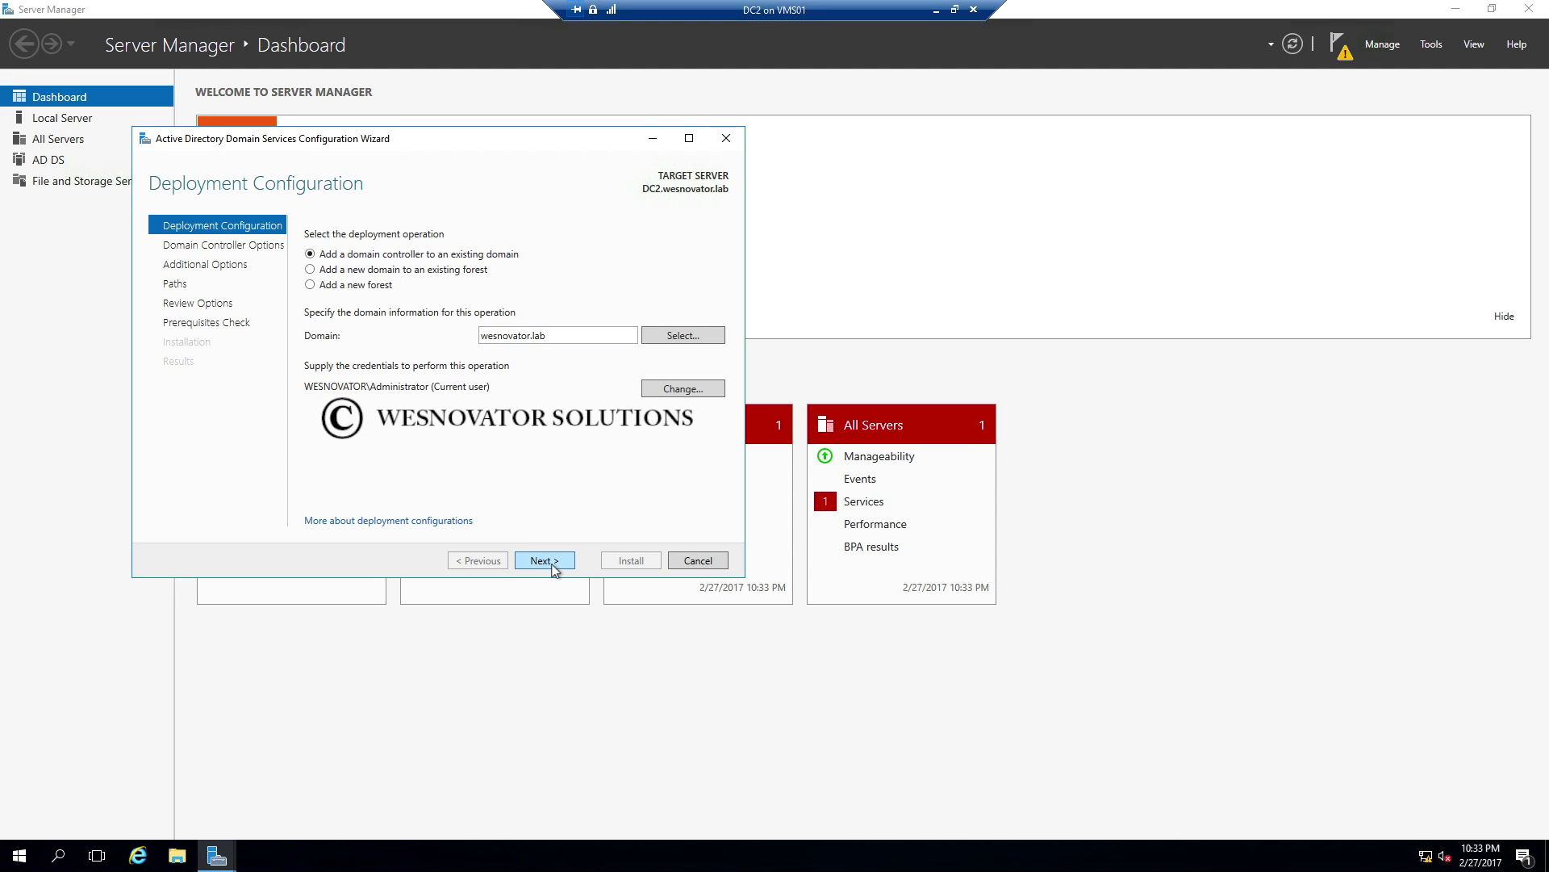
left_click(554, 565)
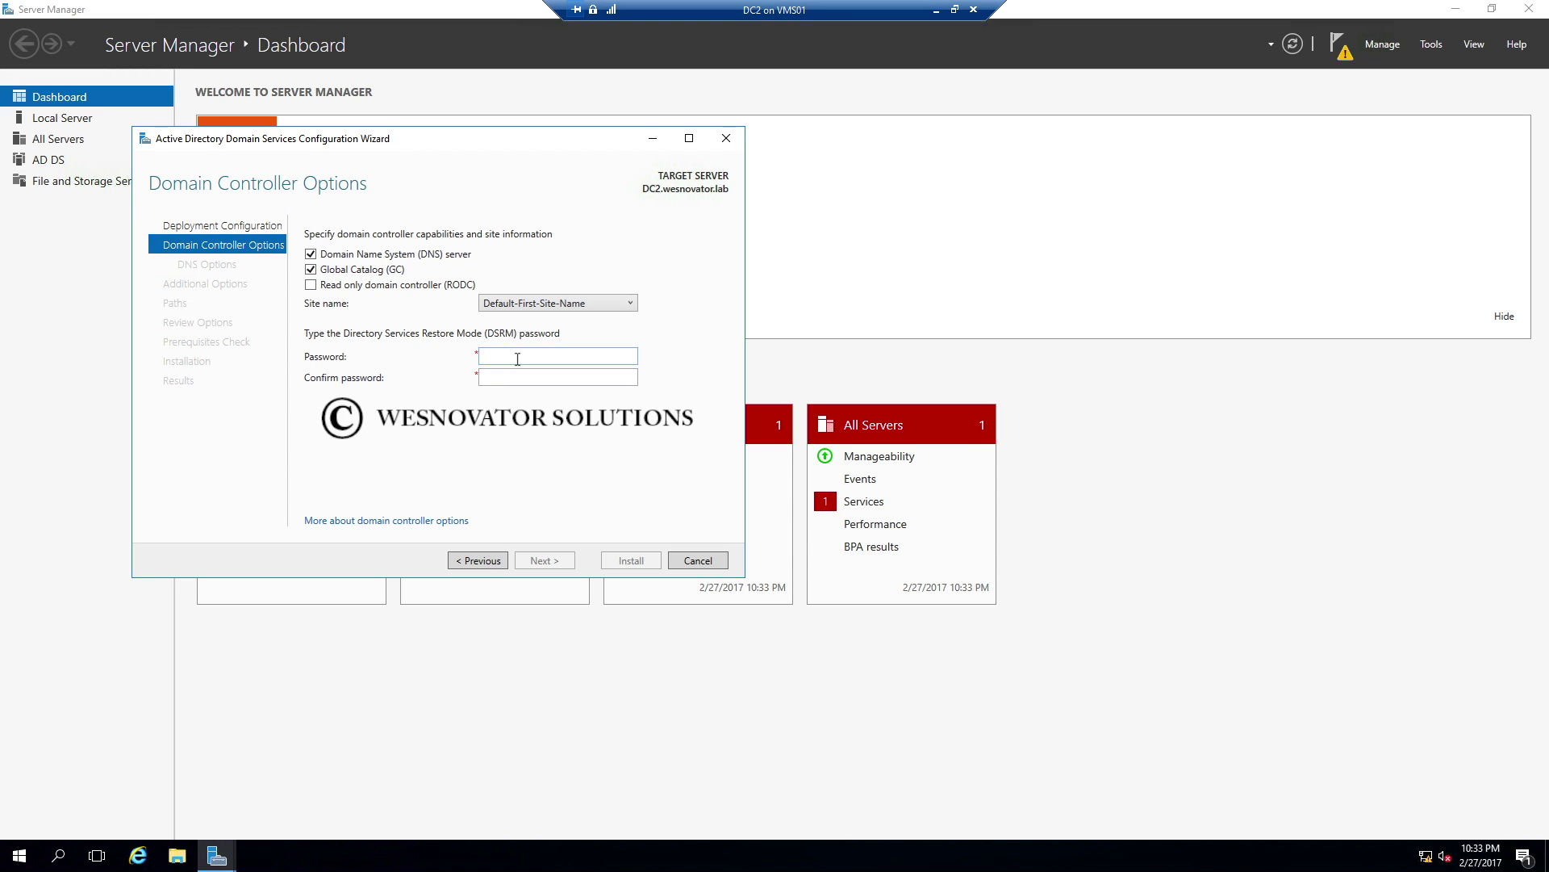
Step: Enter and confirm the Directory Services Restore Mode password, keeping the DNS server and Global Catalog options
left_click(518, 358)
type("*********")
key("Tab")
type("********")
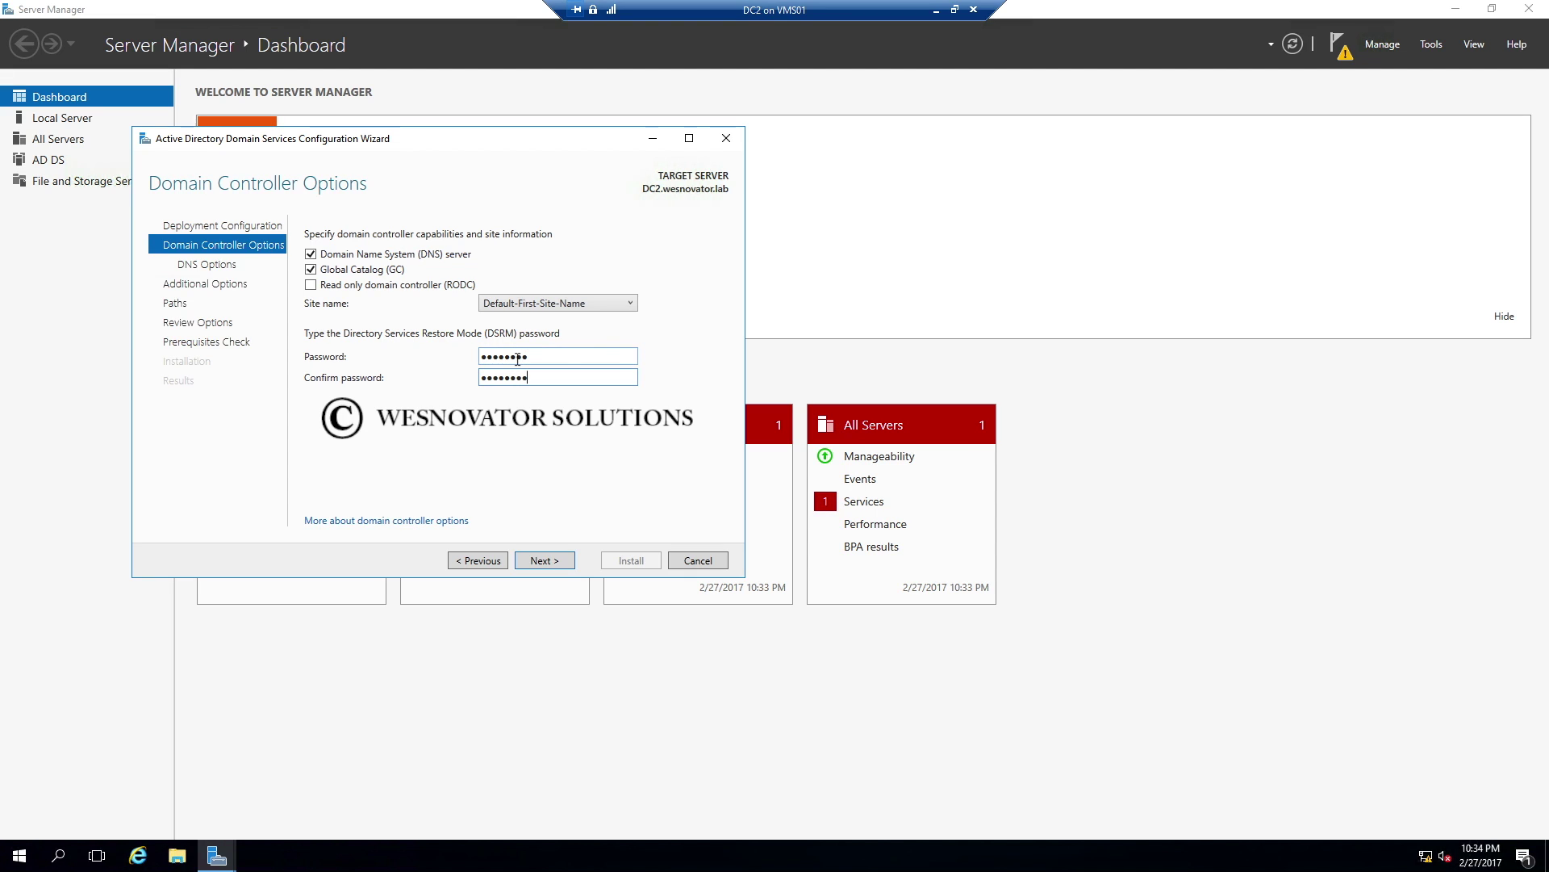
key("Return")
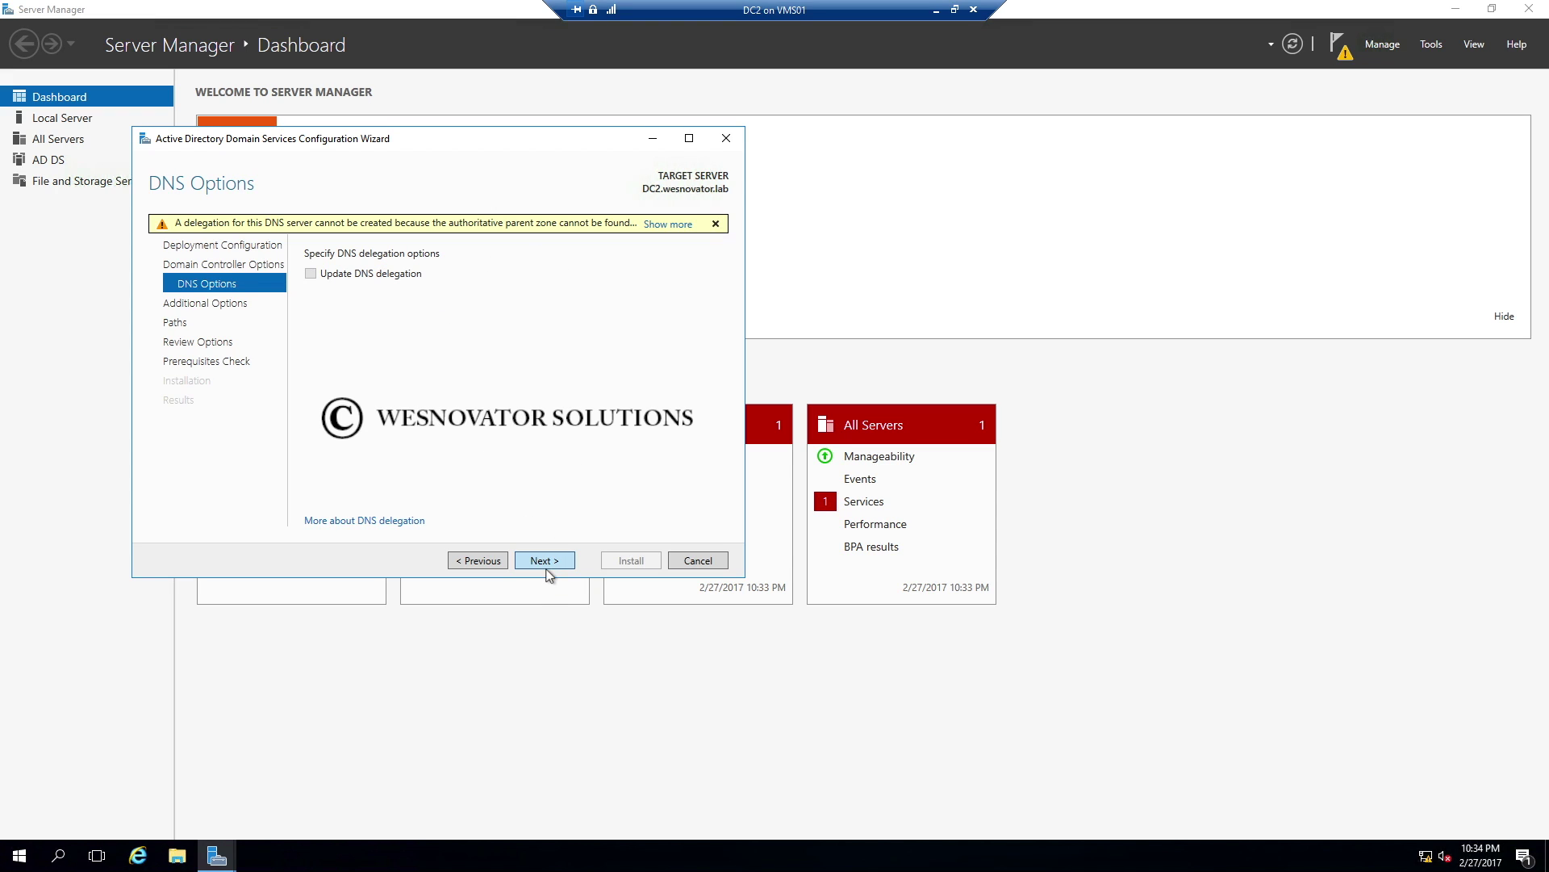
Step: Leave the DNS delegation options as they are and set replication to come from DC1.wesnovator.lab
left_click(547, 566)
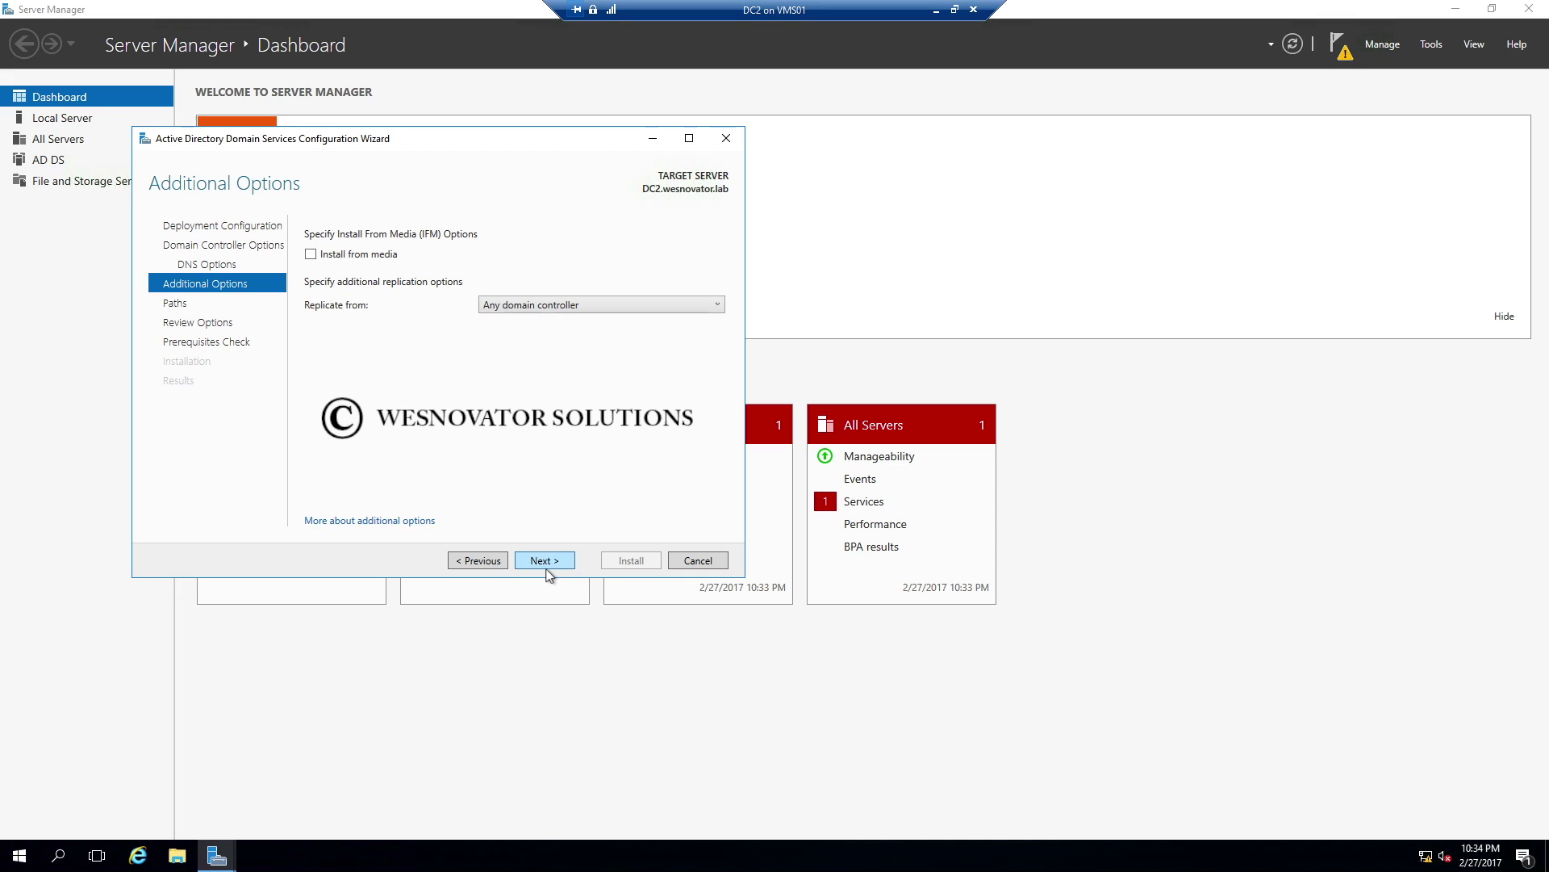
left_click(607, 307)
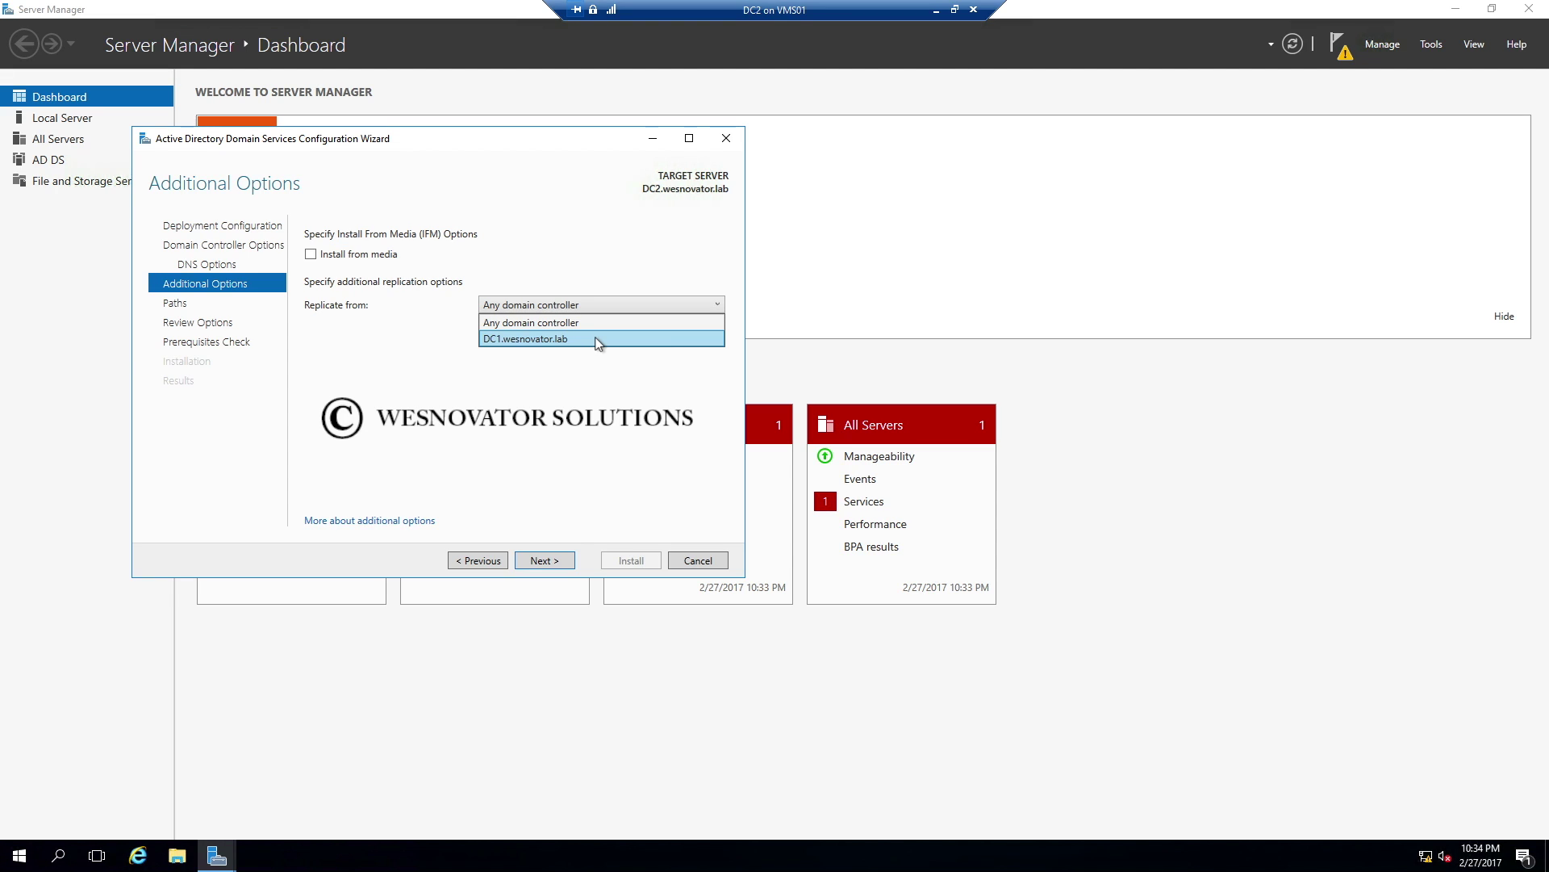
left_click(598, 340)
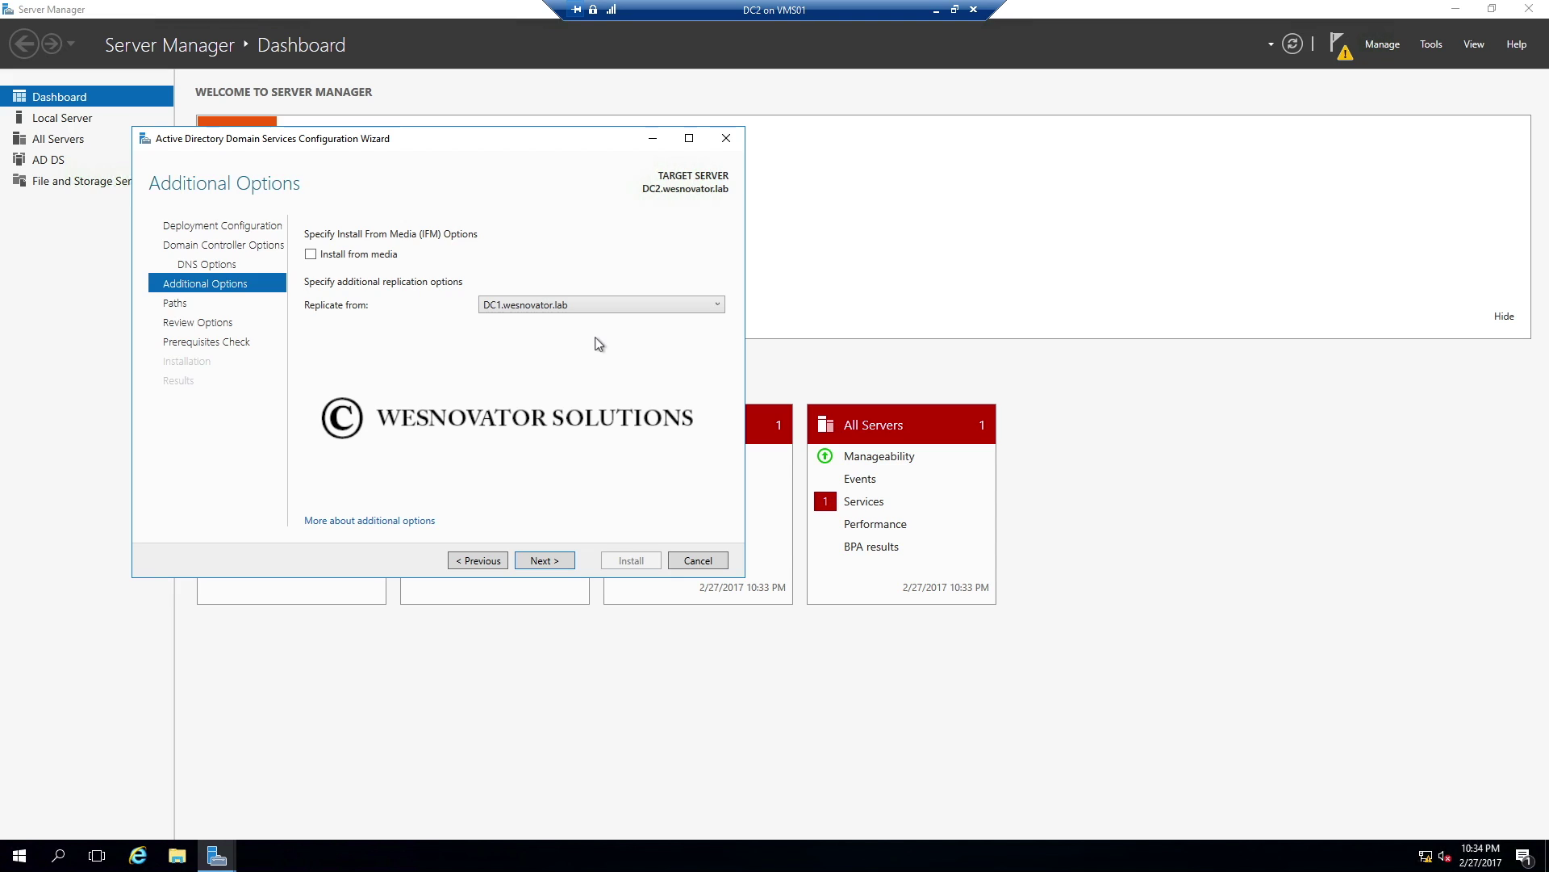
left_click(544, 561)
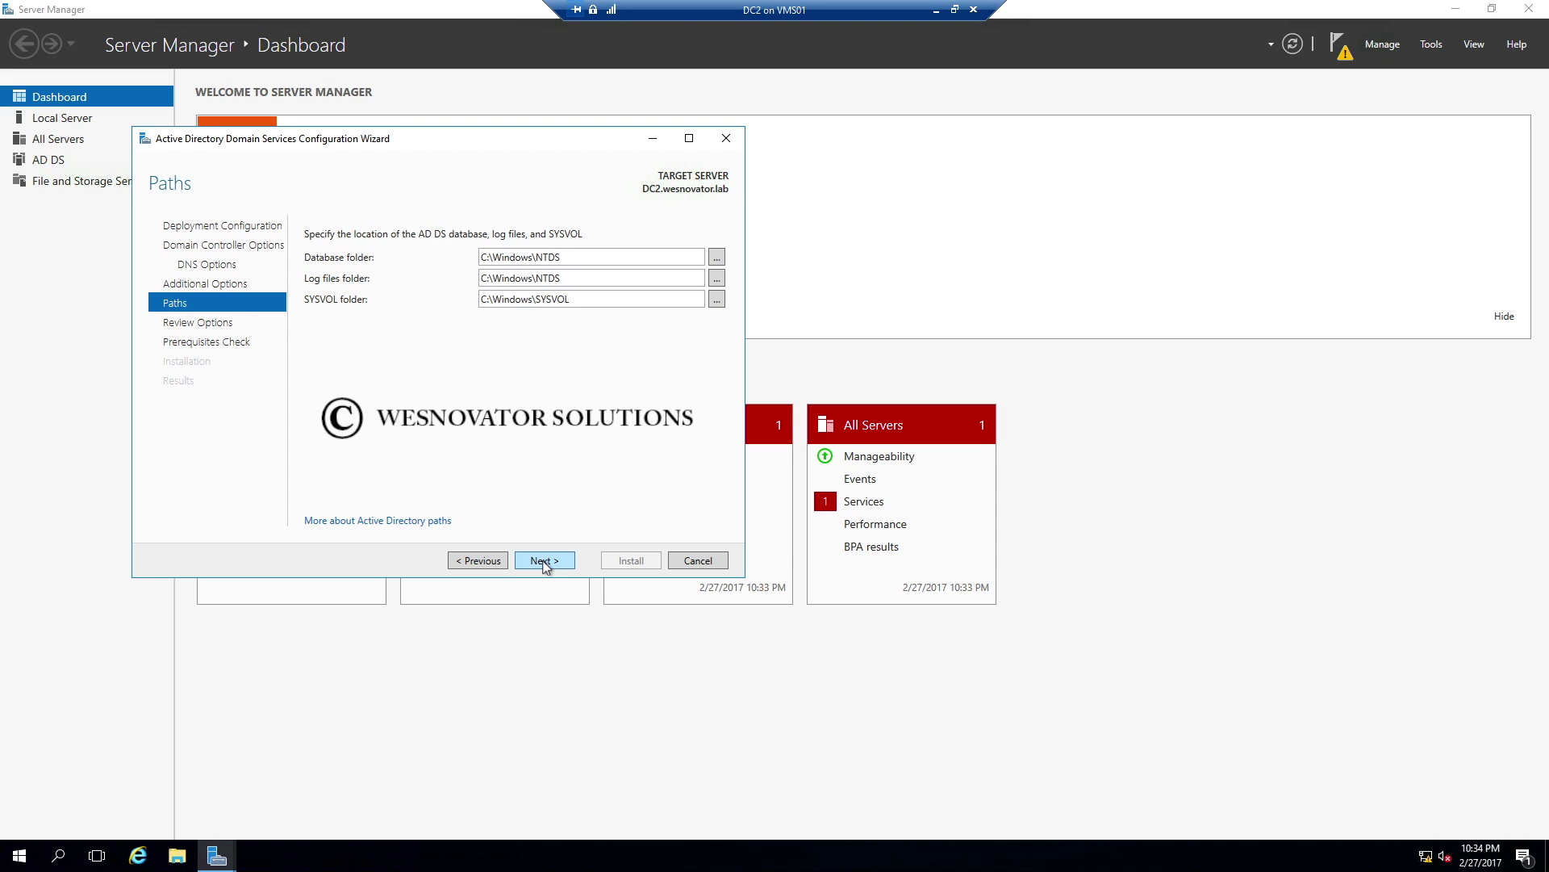
Step: Keep the default database, log and SYSVOL folders, run the domain controller installation, and dismiss the sign-out notice and results
left_click(542, 561)
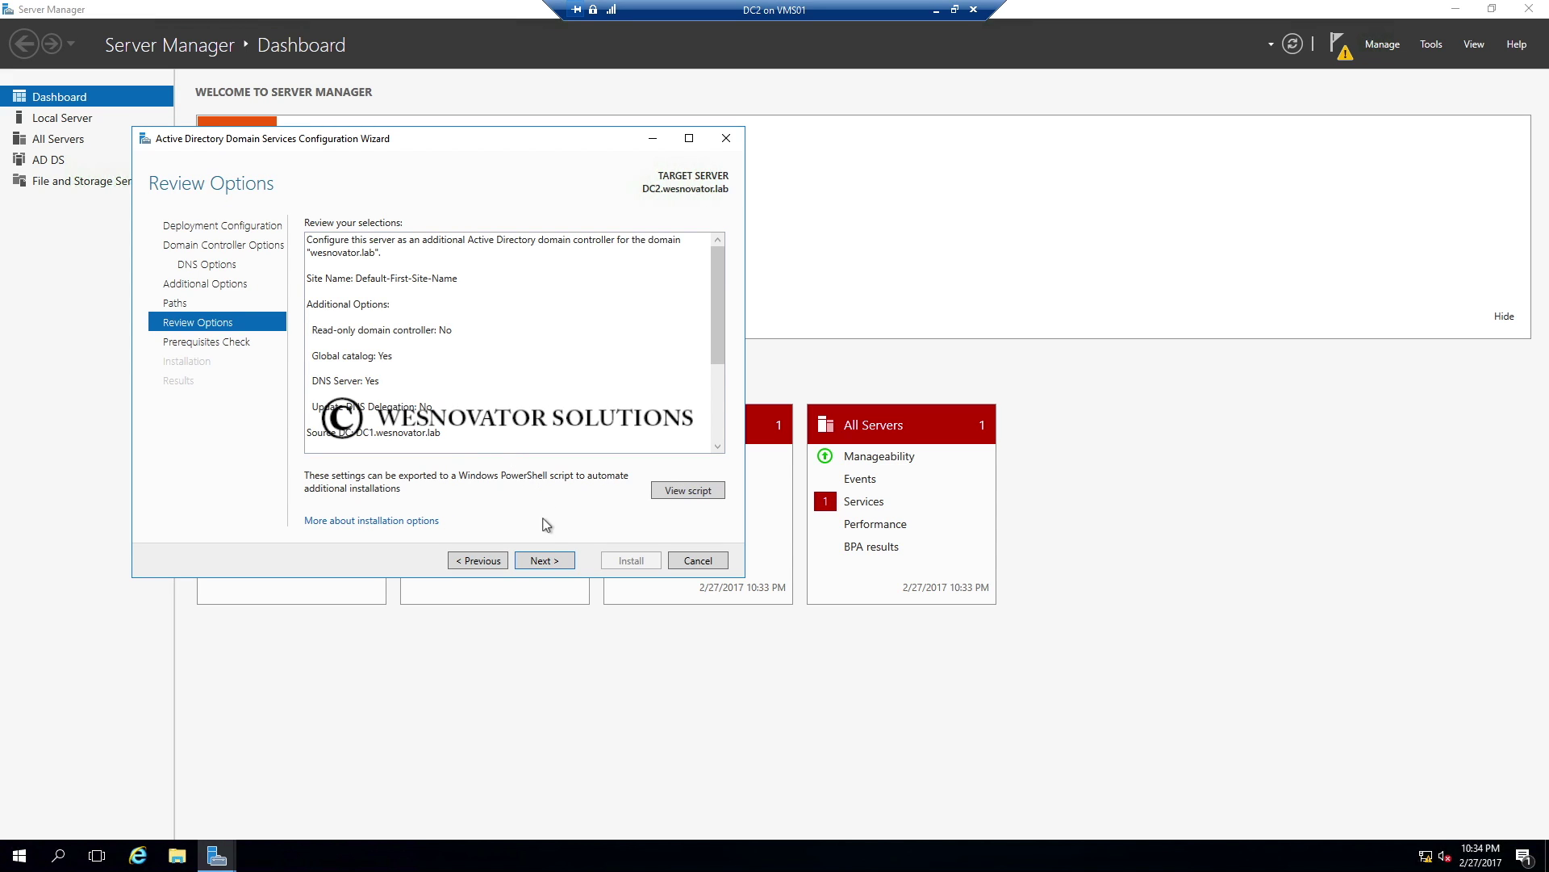
left_click(552, 560)
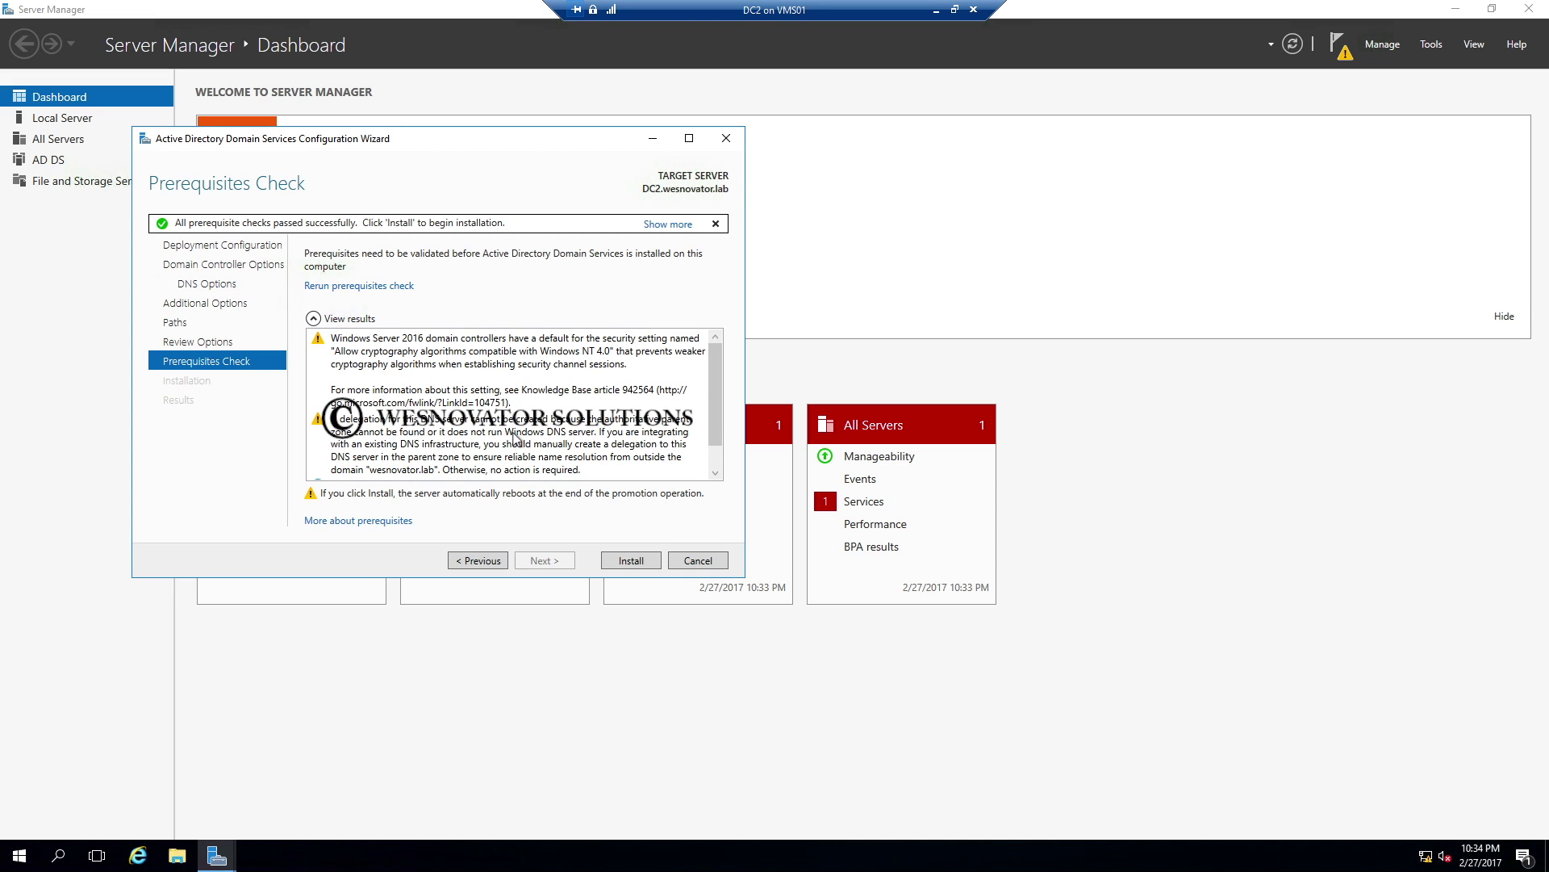
left_click(631, 560)
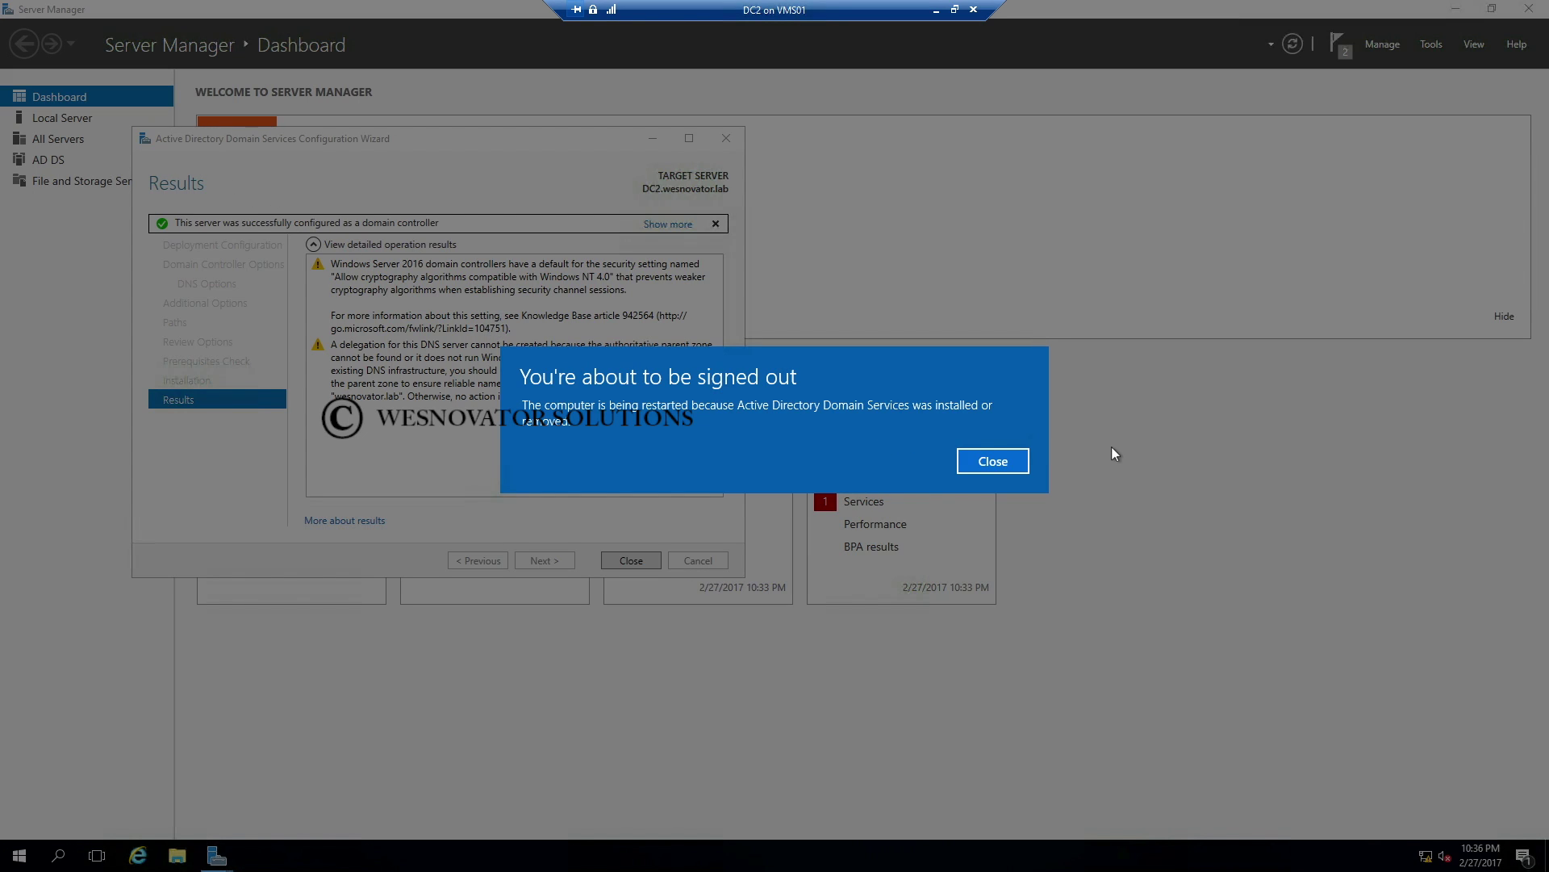
left_click(985, 466)
left_click(638, 560)
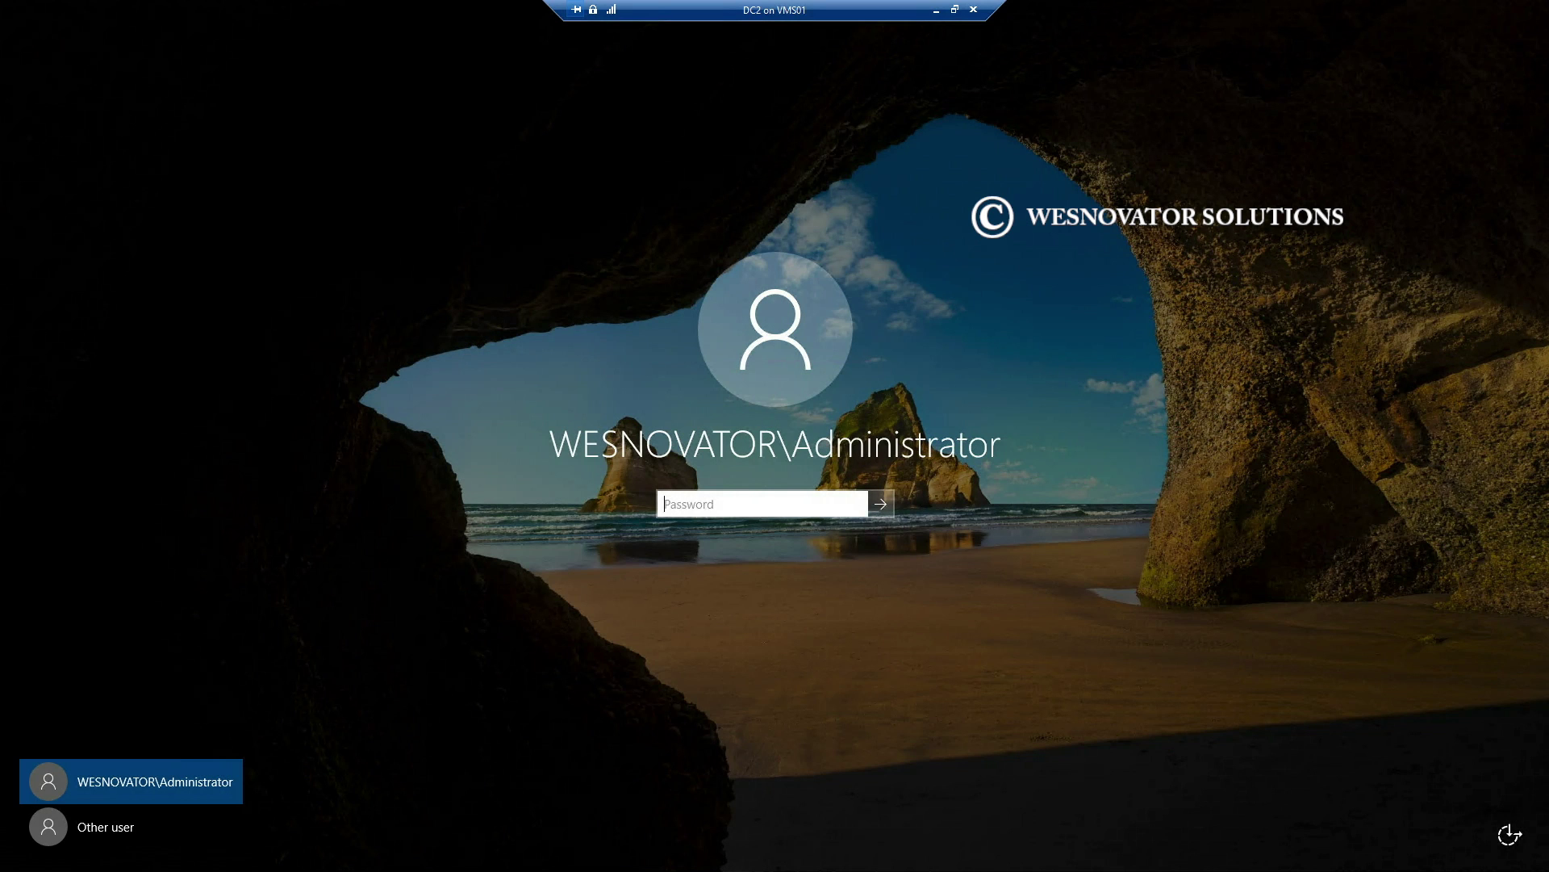
Step: Sign in to the restarted server as the domain administrator with the account password and open Server Manager
type("••••")
key("Return")
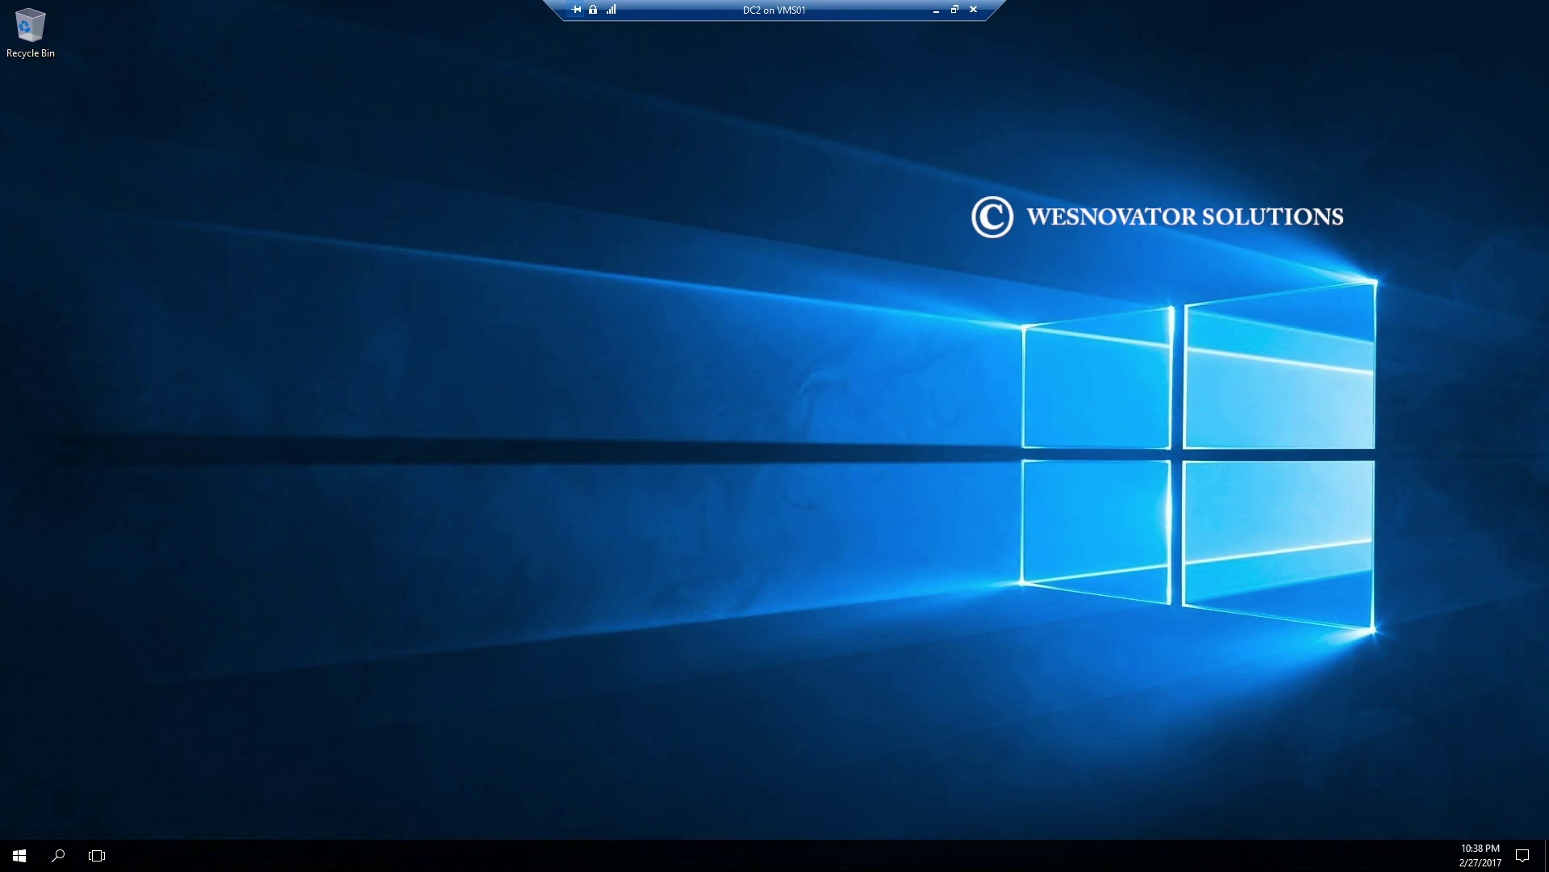
key("super")
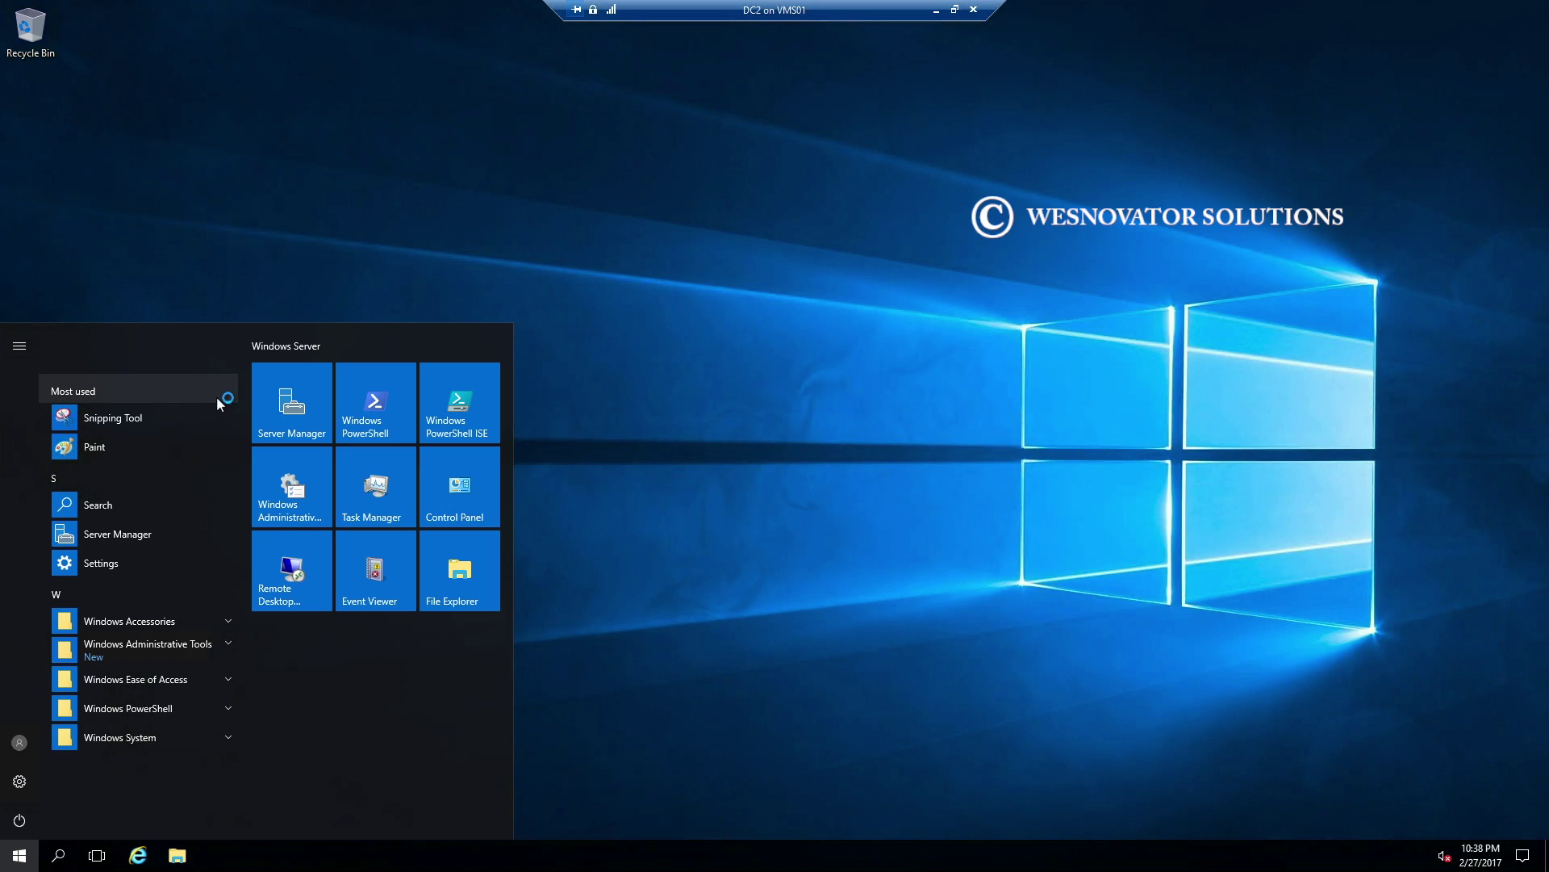
left_click(285, 412)
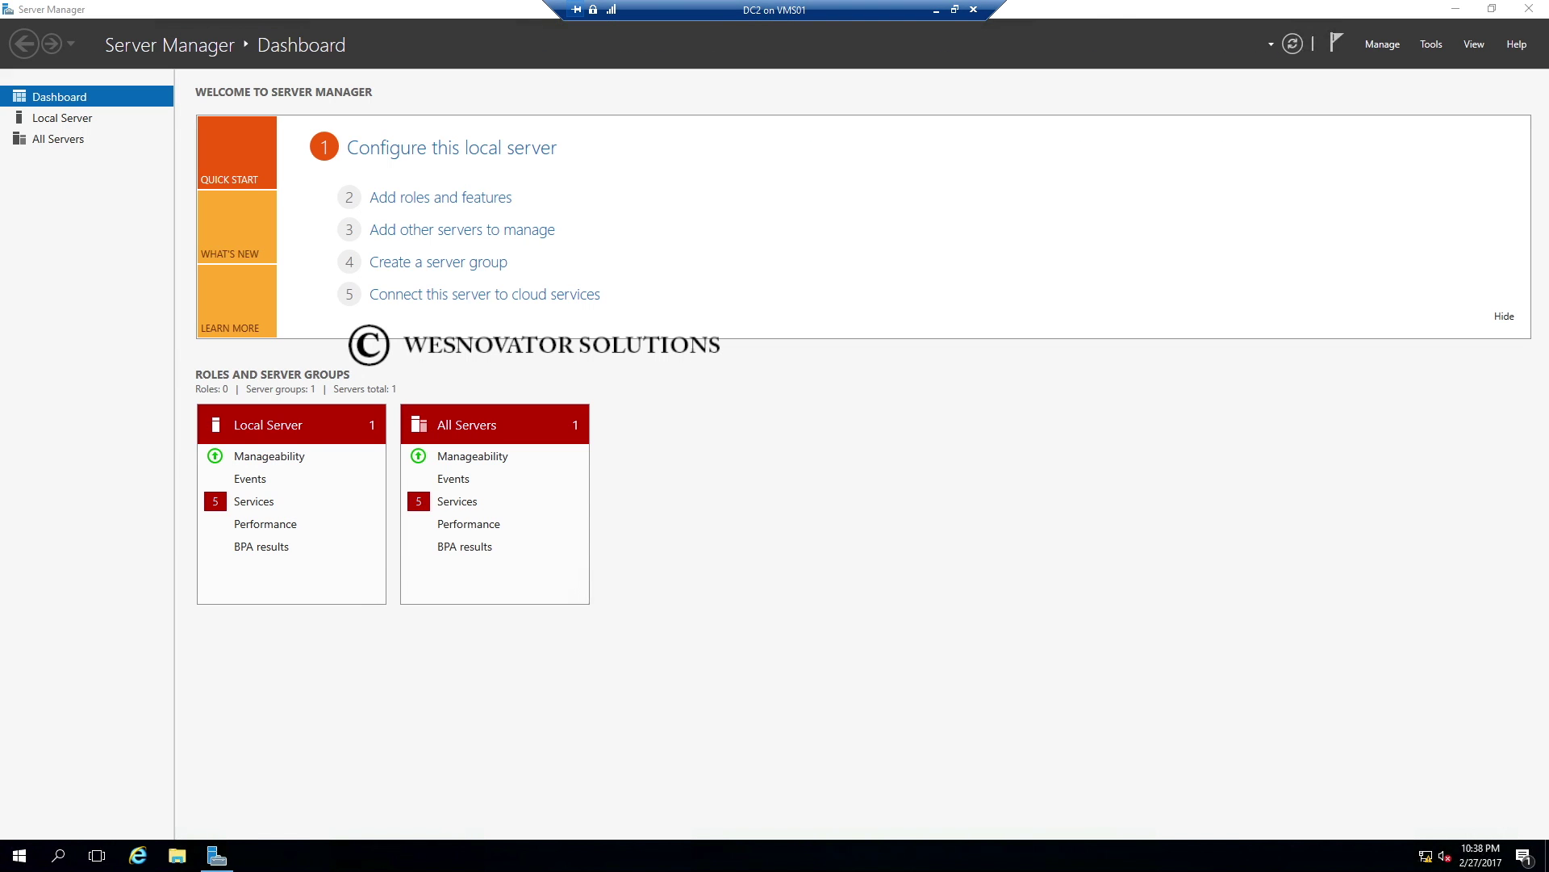
Step: Open Active Directory Users and Computers and check the Domain Controllers unit of wesnovator.lab
left_click(1430, 45)
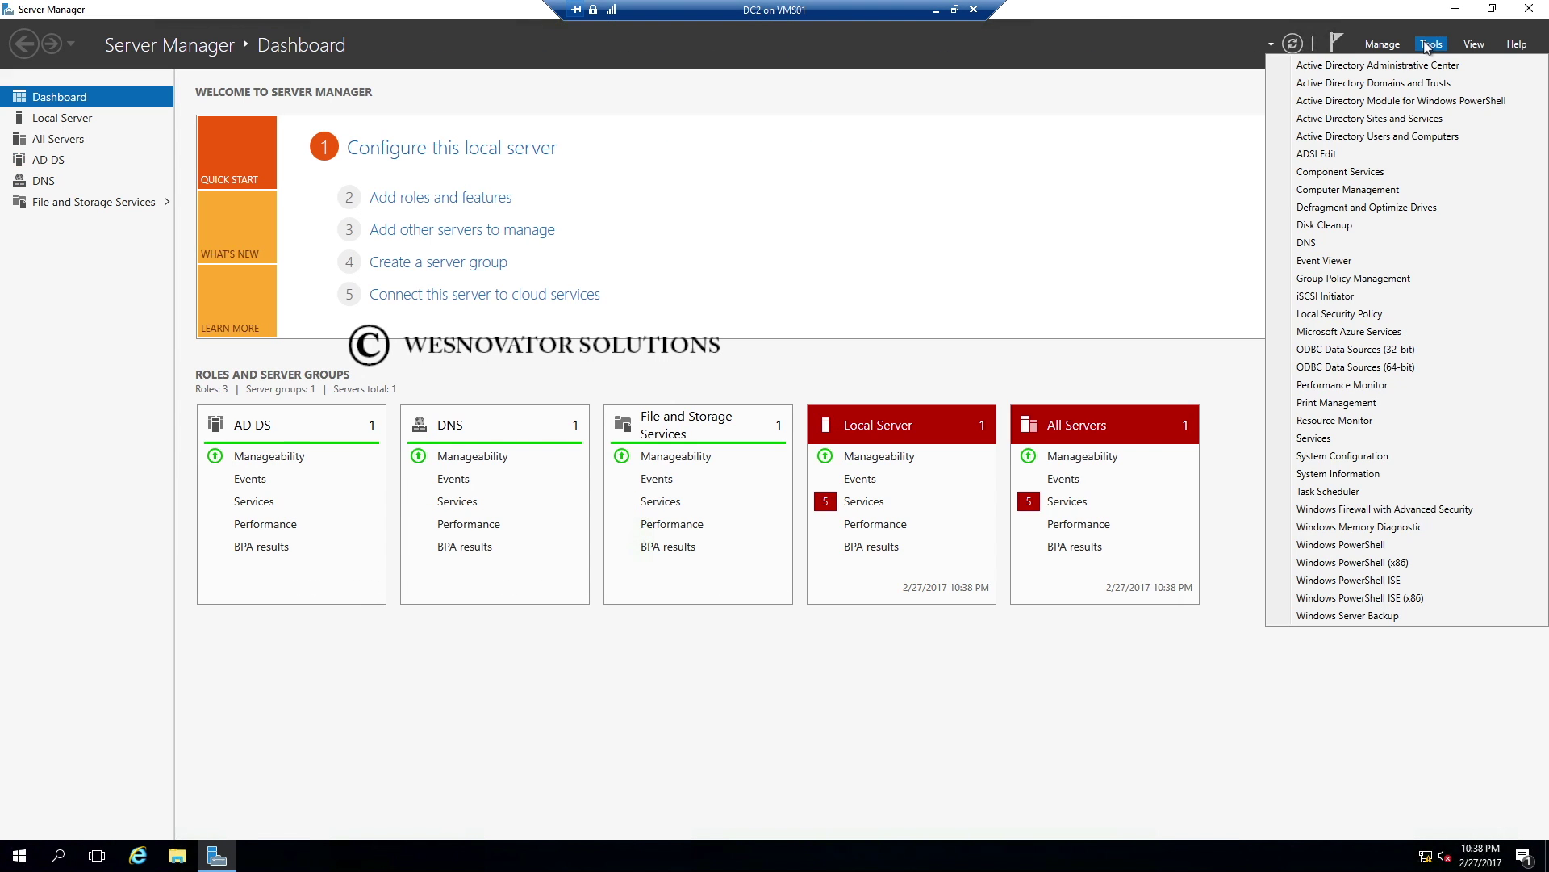
left_click(1412, 135)
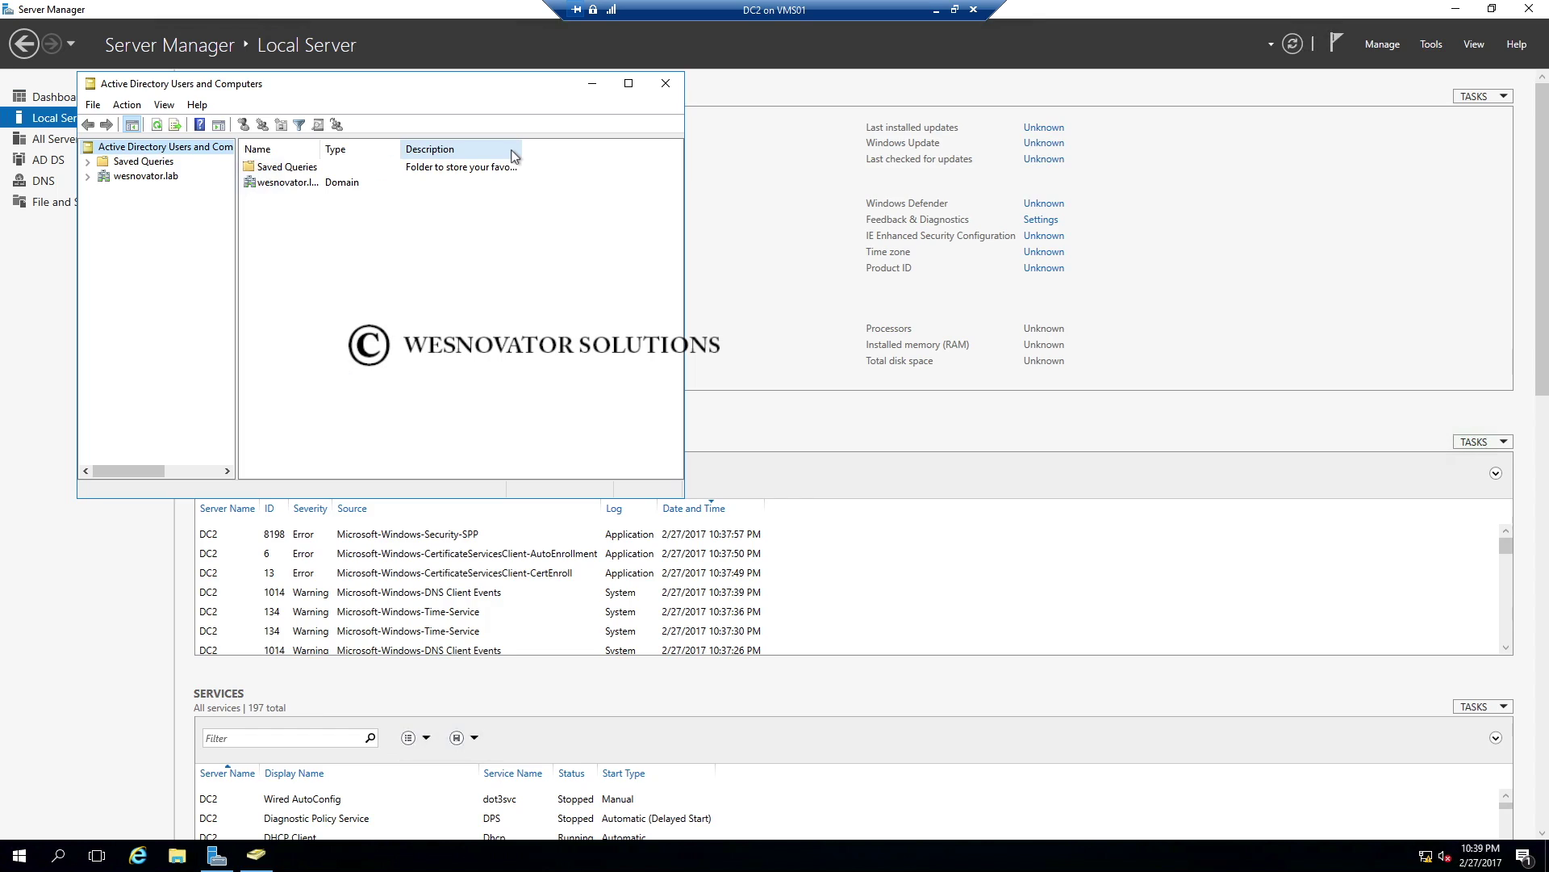
left_click(143, 176)
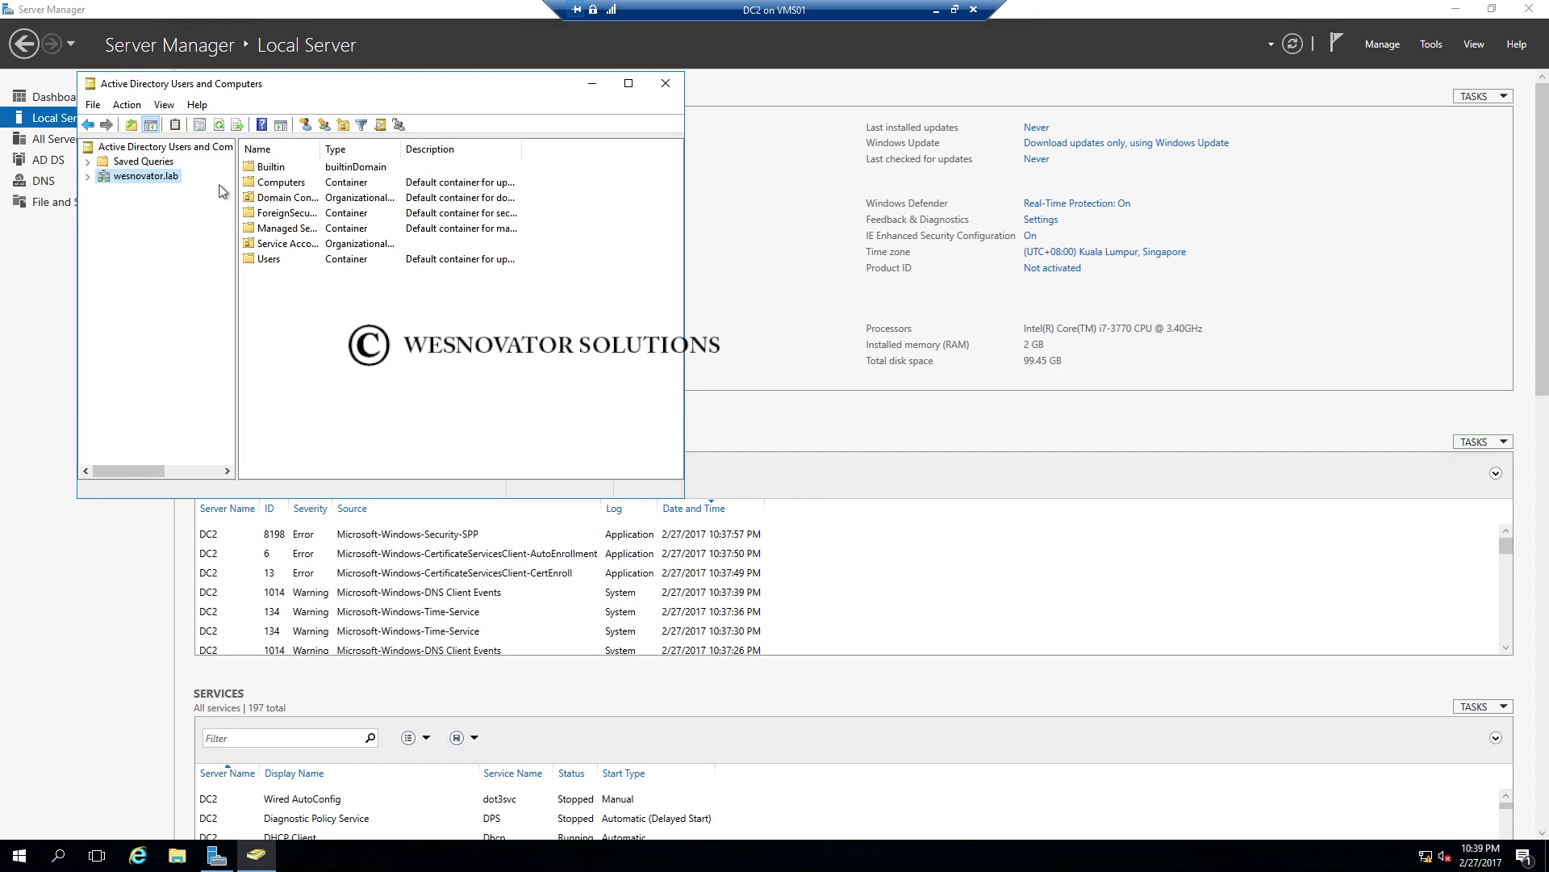
double_click(273, 198)
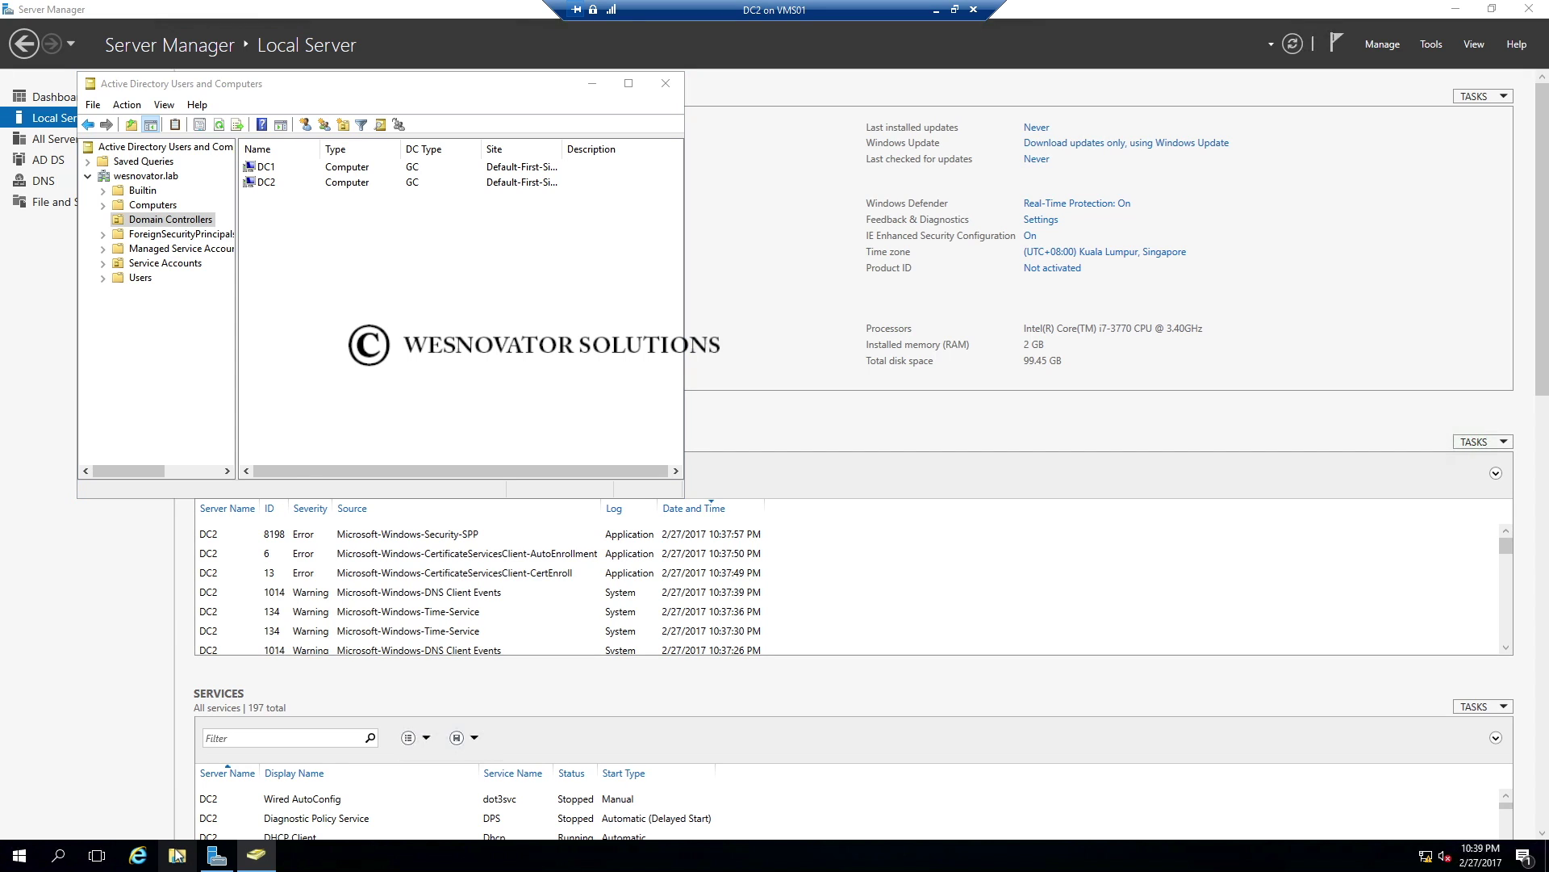
Step: Browse the server's own network shares at \\127.0.0.1 in File Explorer
left_click(705, 235)
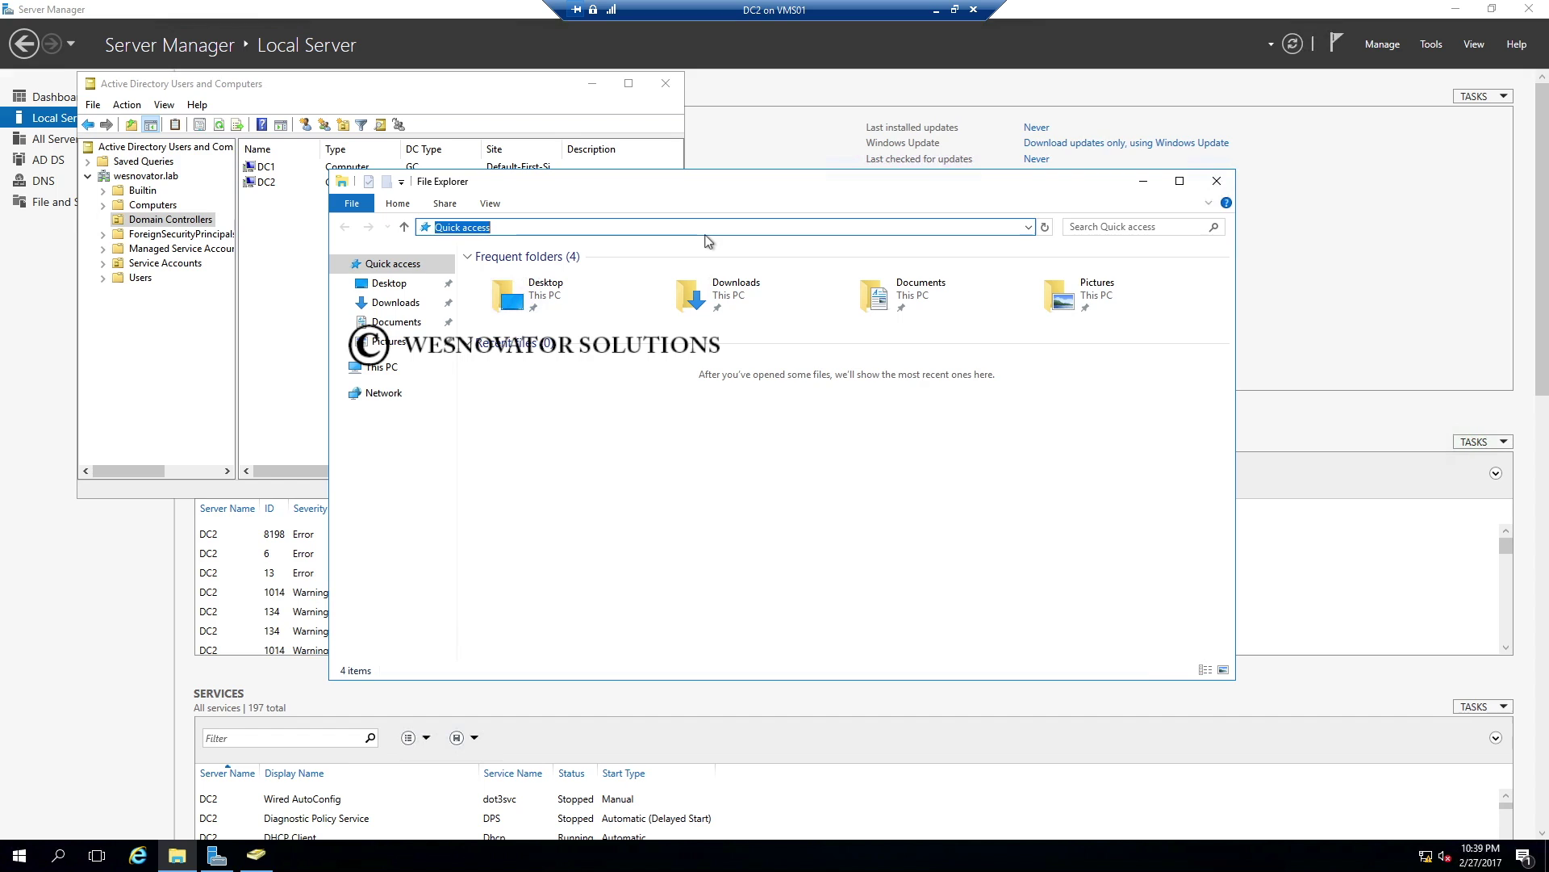
type("\\\\120")
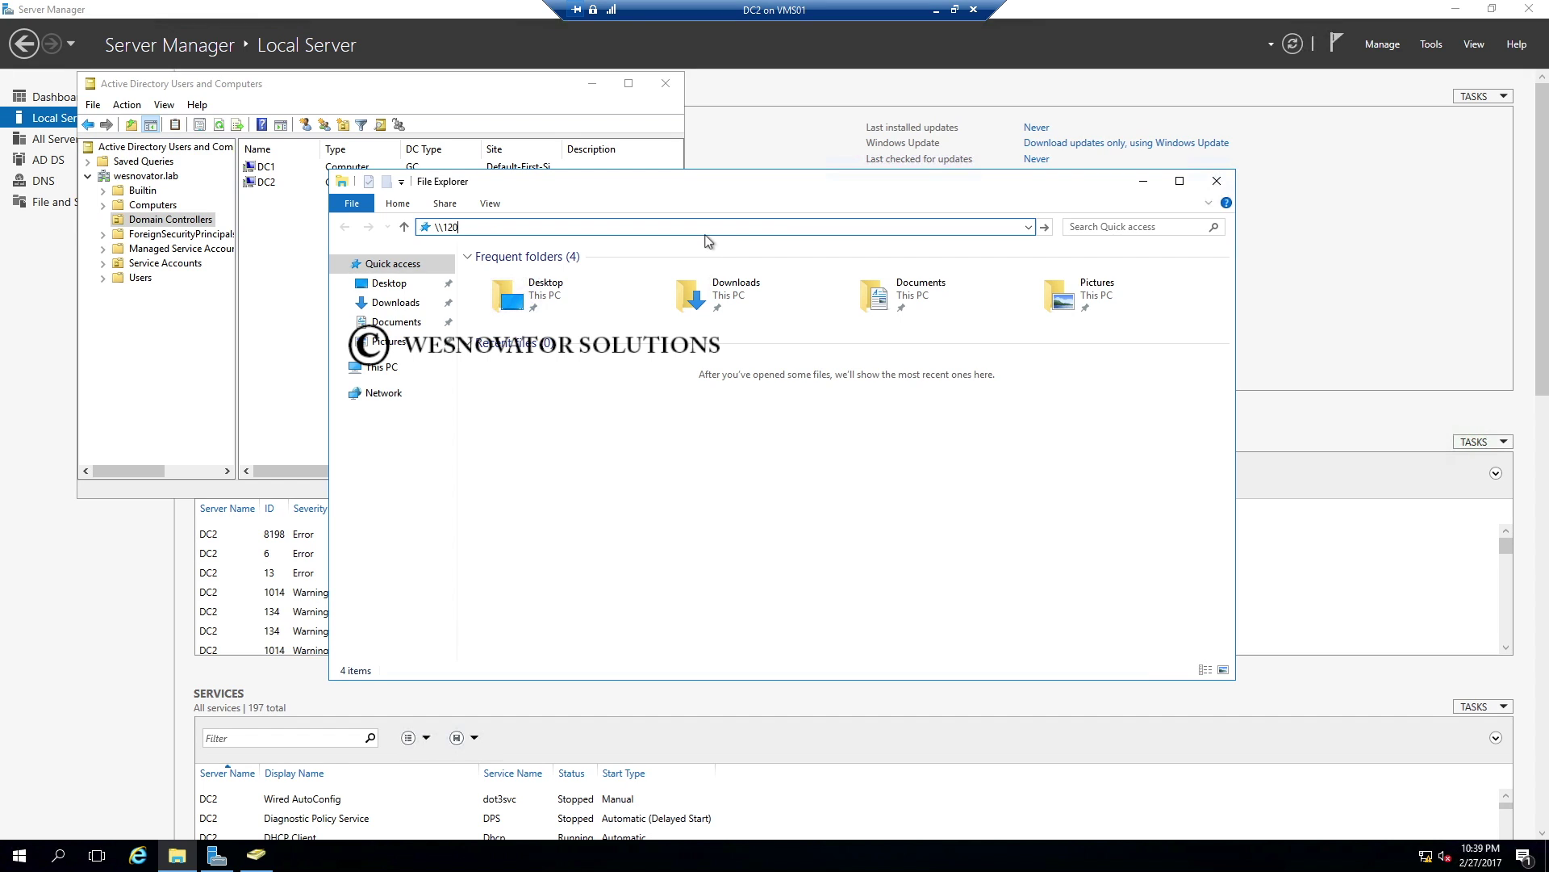
type("..0.0.1")
key("Return")
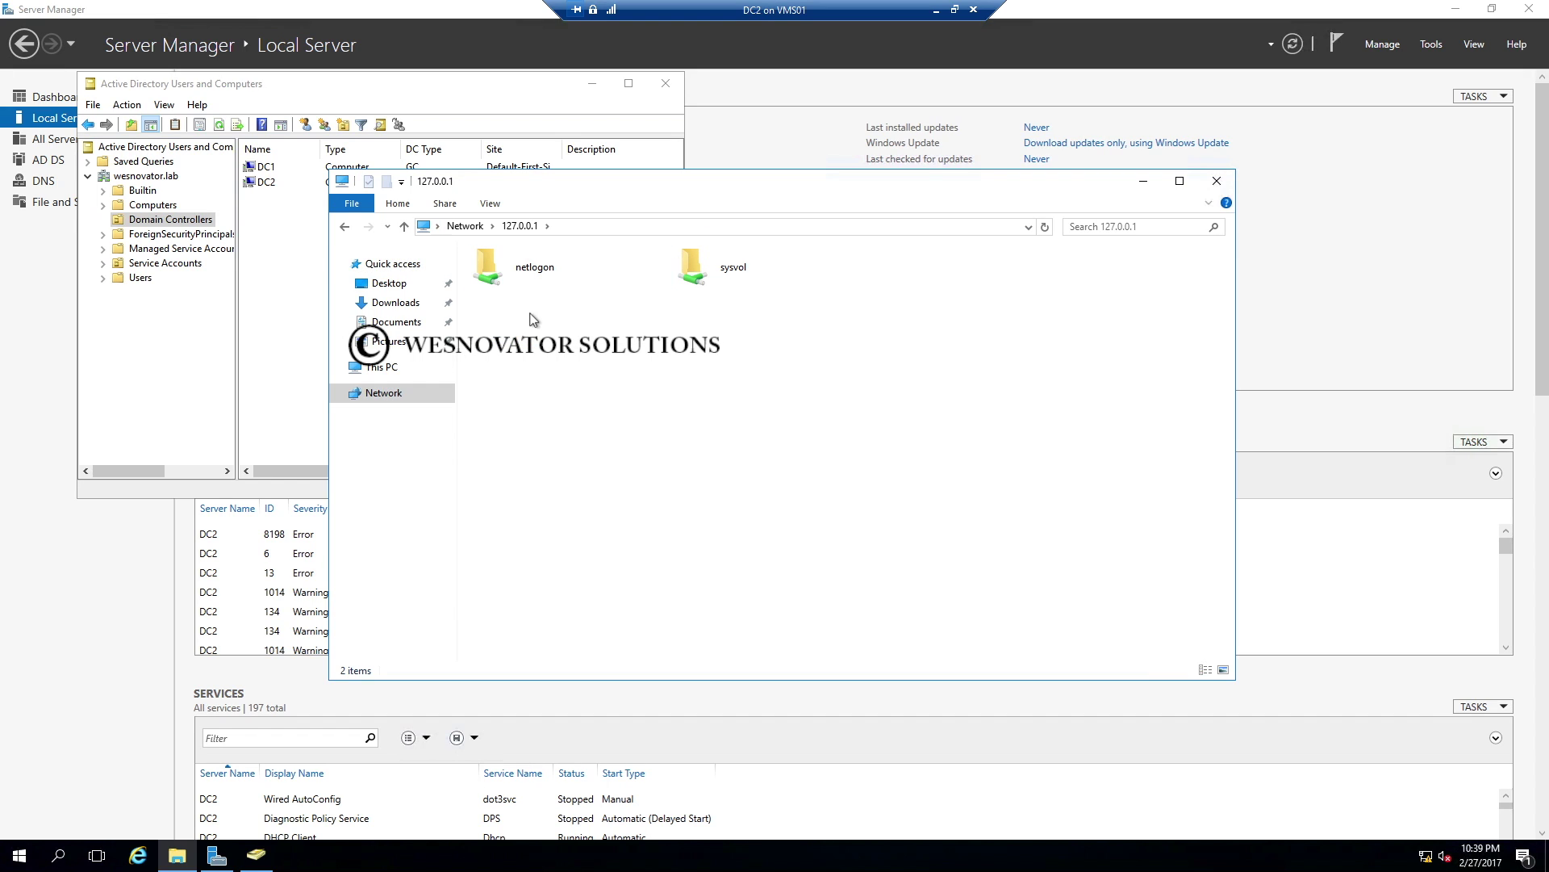
Step: Open the wesnovator.lab folder inside the sysvol share to check its replicated contents
left_click(742, 285)
double_click(743, 284)
left_click(688, 278)
double_click(687, 278)
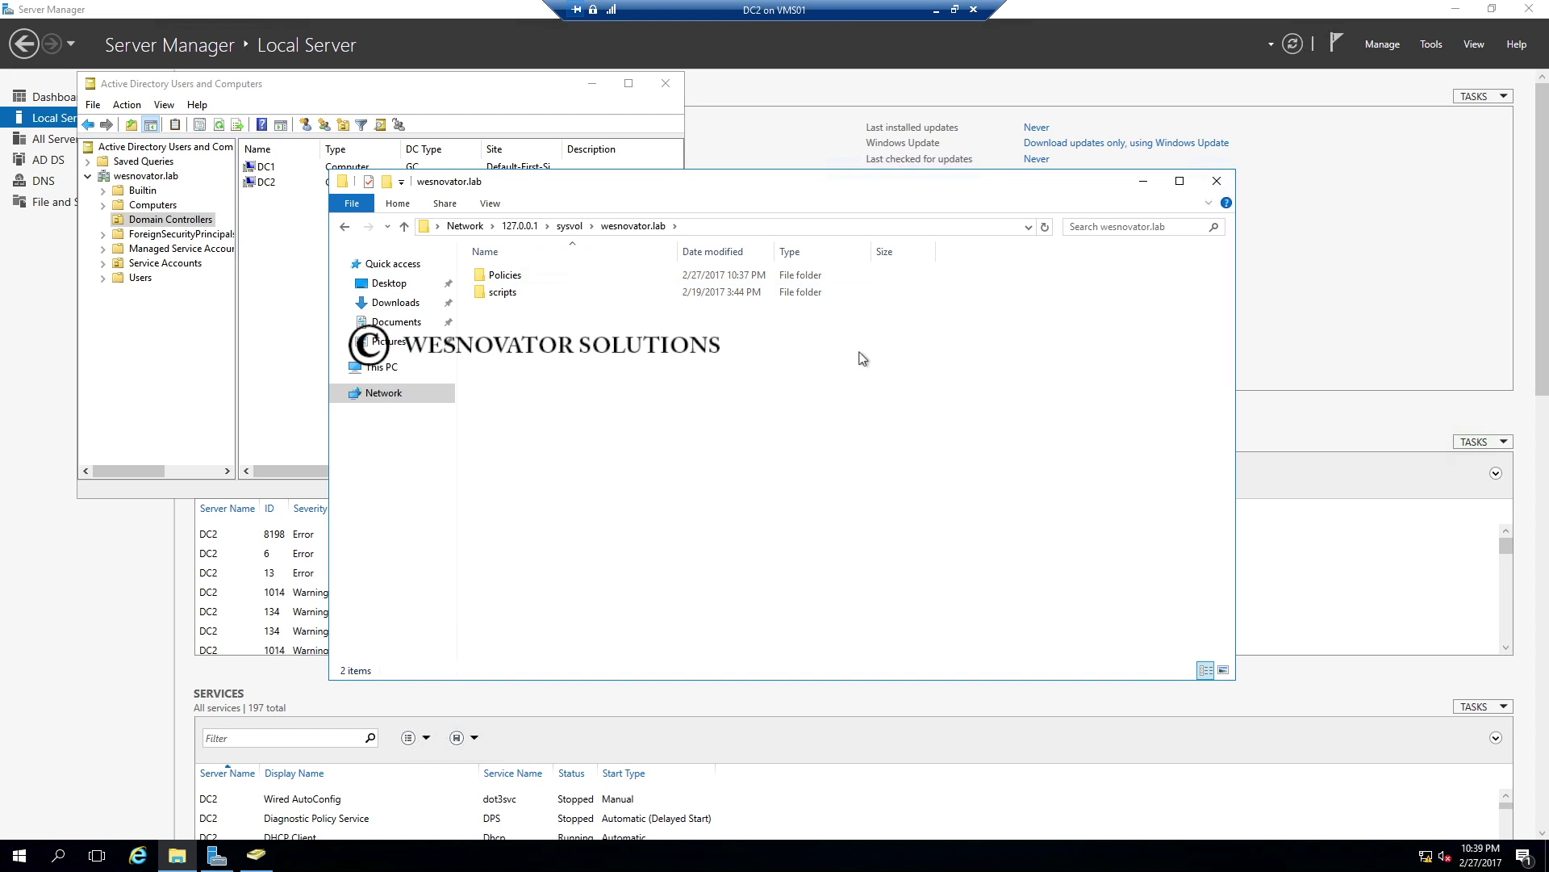